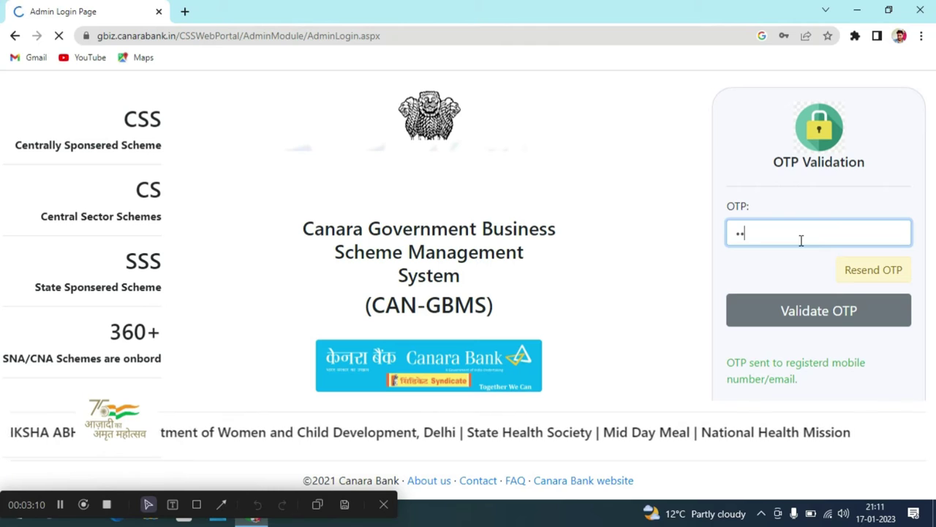
Enter the OTP and validate it to reach the admin home page.
type("••")
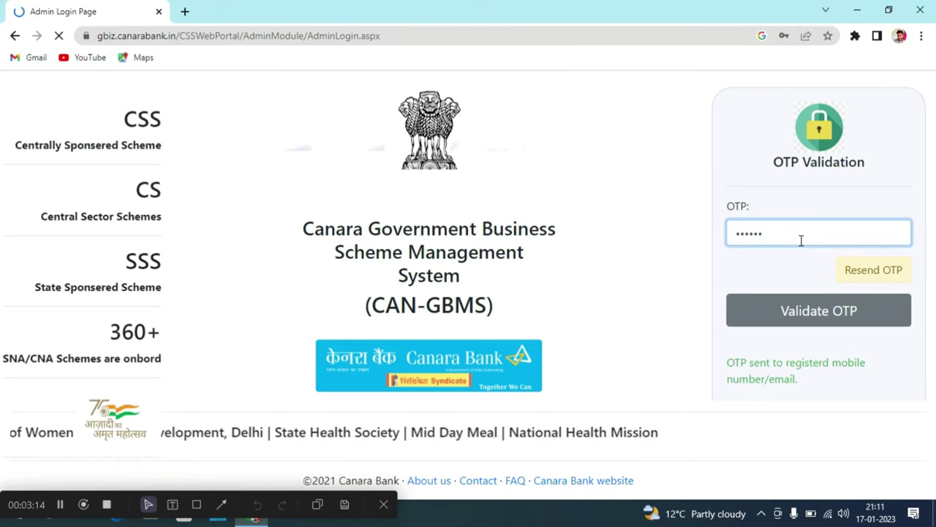
left_click(805, 304)
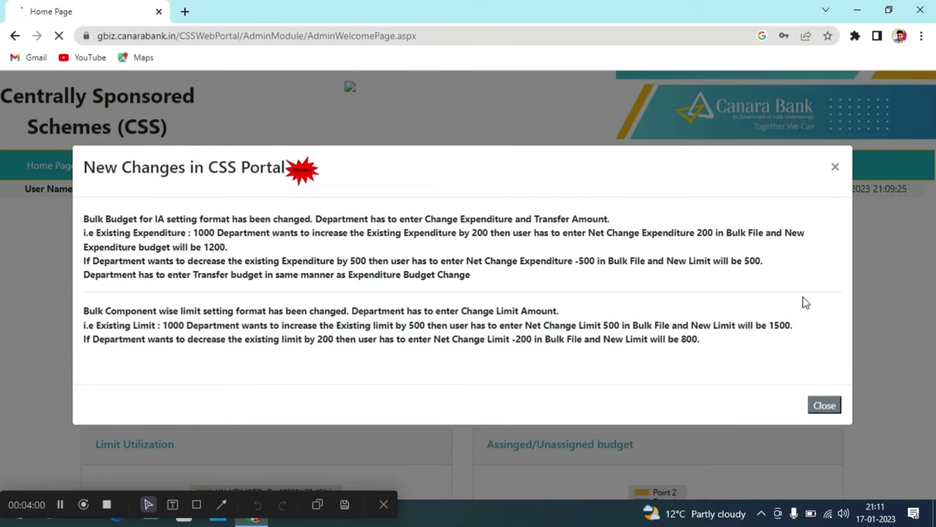
Close the 'New Changes in CSS Portal' notice to reveal the AS149 scheme dashboard.
left_click(834, 169)
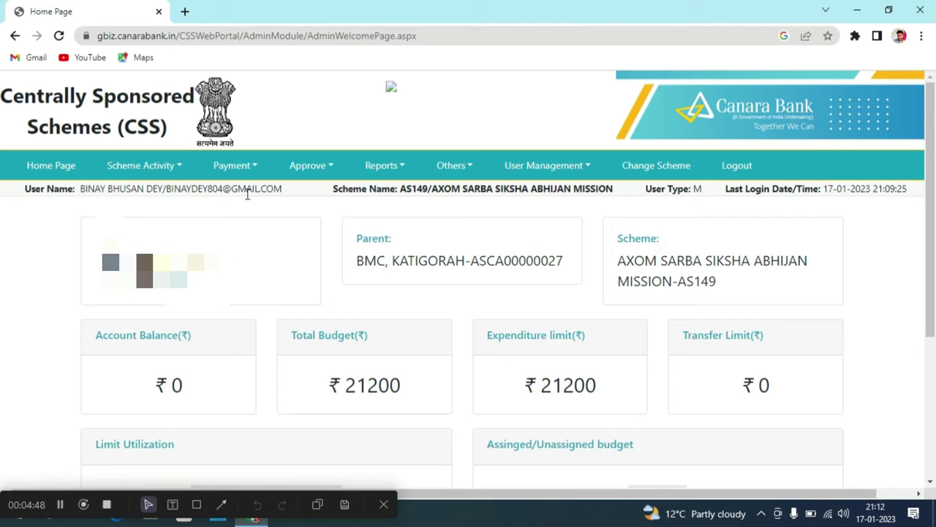
Go to Payment > Vendor > Vendor Registration.
left_click(242, 171)
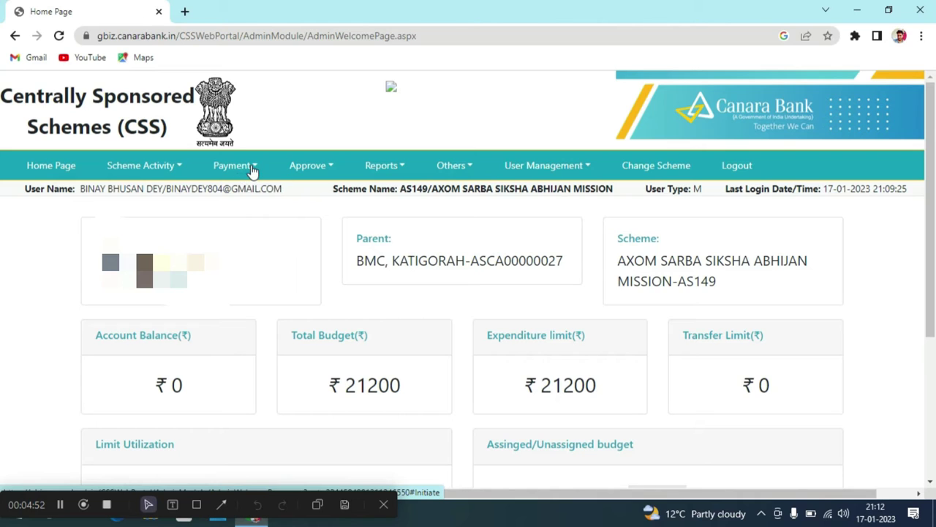
left_click(251, 167)
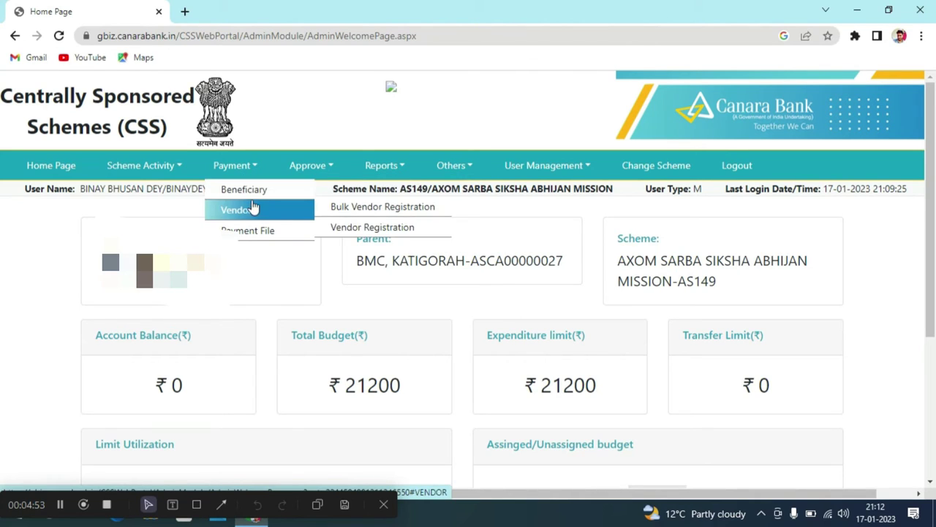
mouse_move(255, 210)
left_click(351, 228)
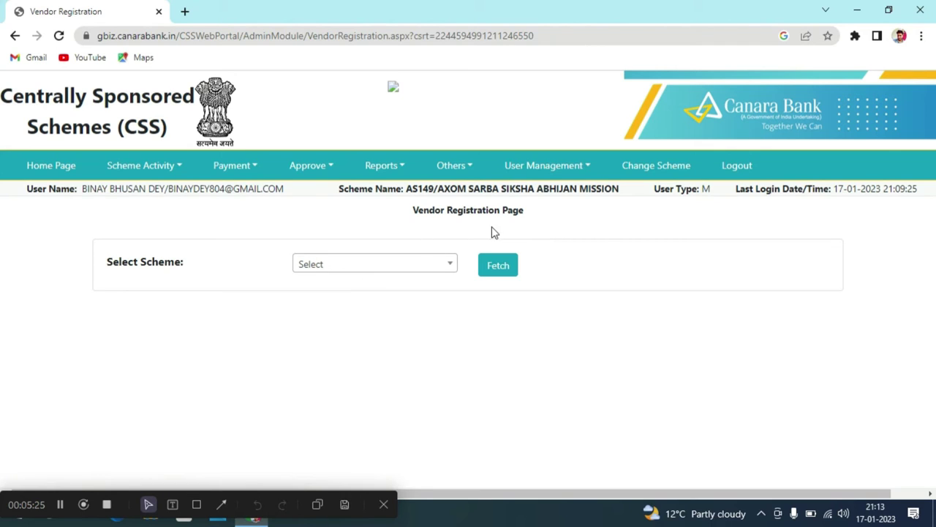
Select the AXOM SARBA SIKSHA ABHIJAN MISSION scheme and fetch its account details and vendors.
left_click(450, 268)
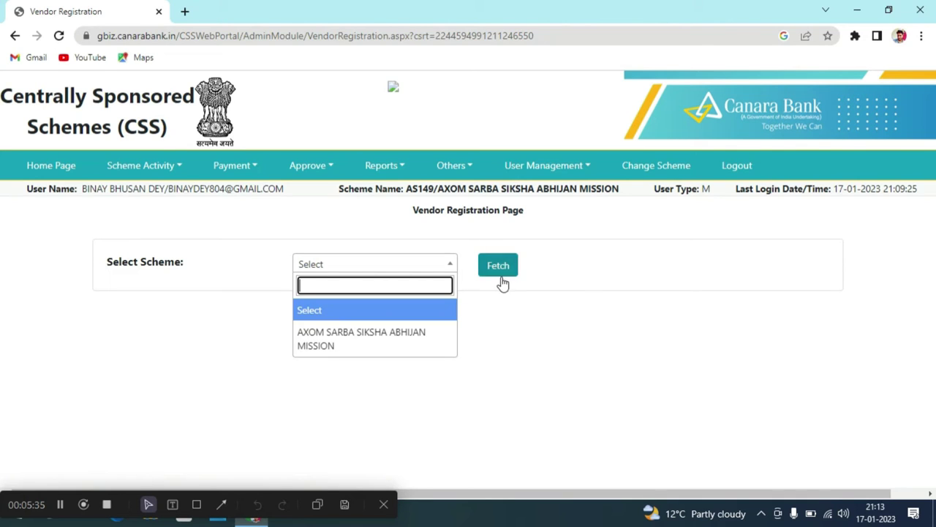
left_click(418, 345)
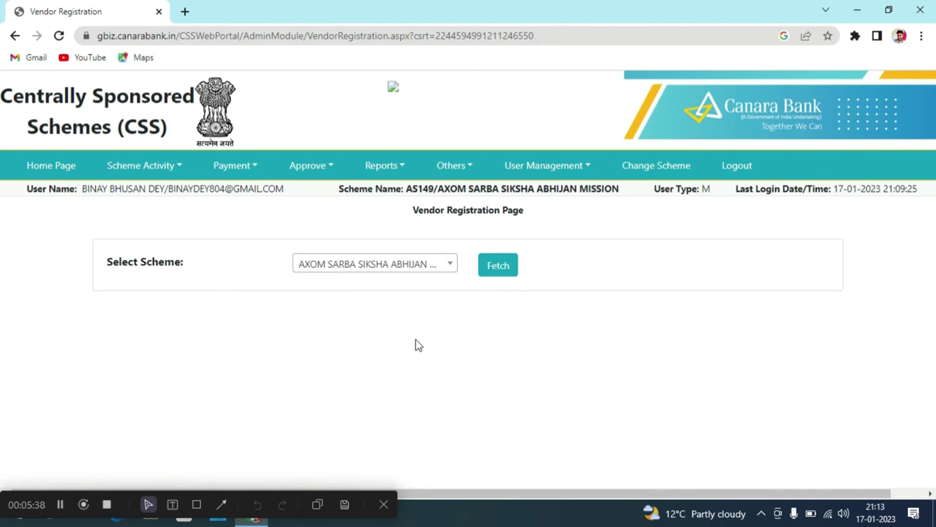
left_click(499, 267)
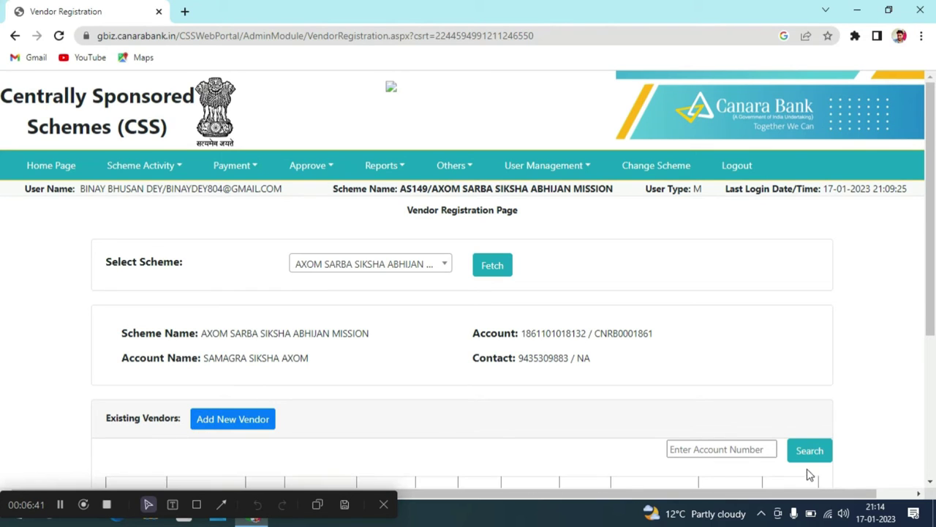
Start a new vendor by entering its bank account number and IFSC code, then proceed.
left_click(738, 451)
left_click(247, 426)
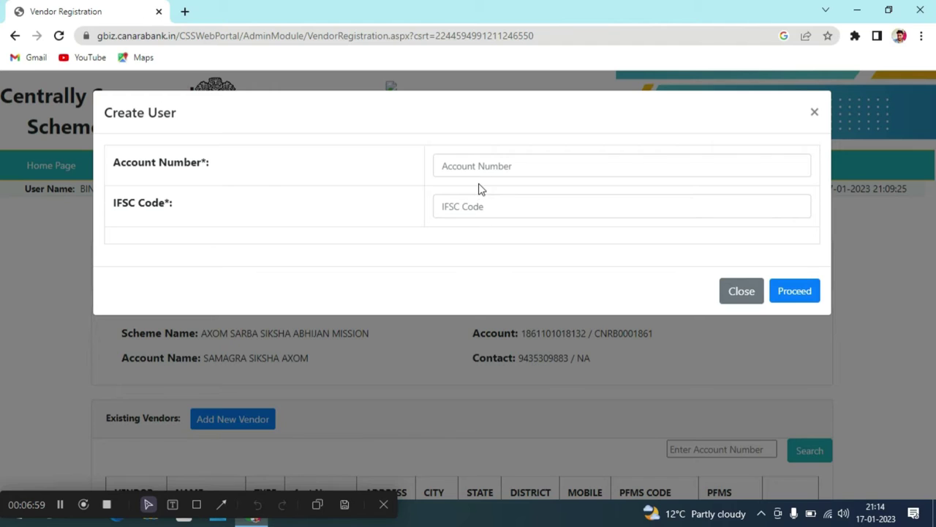
left_click(482, 160)
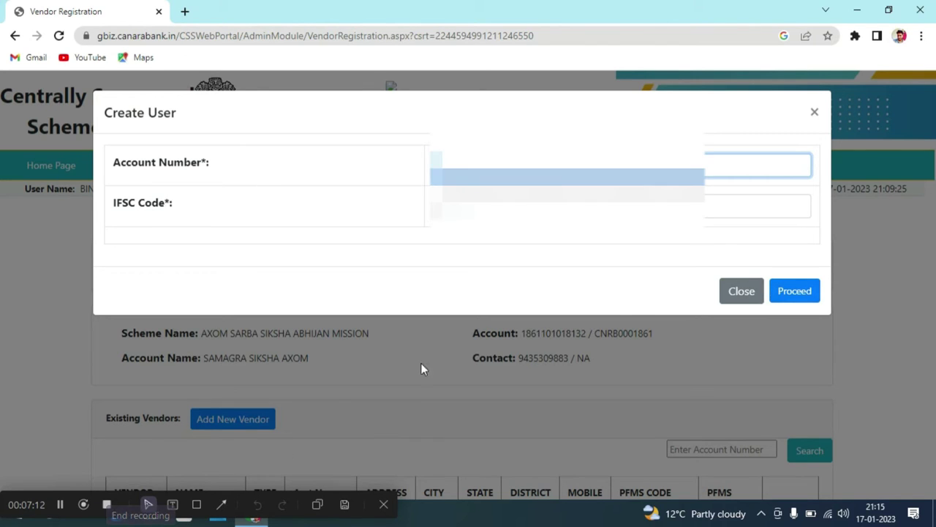
left_click(63, 505)
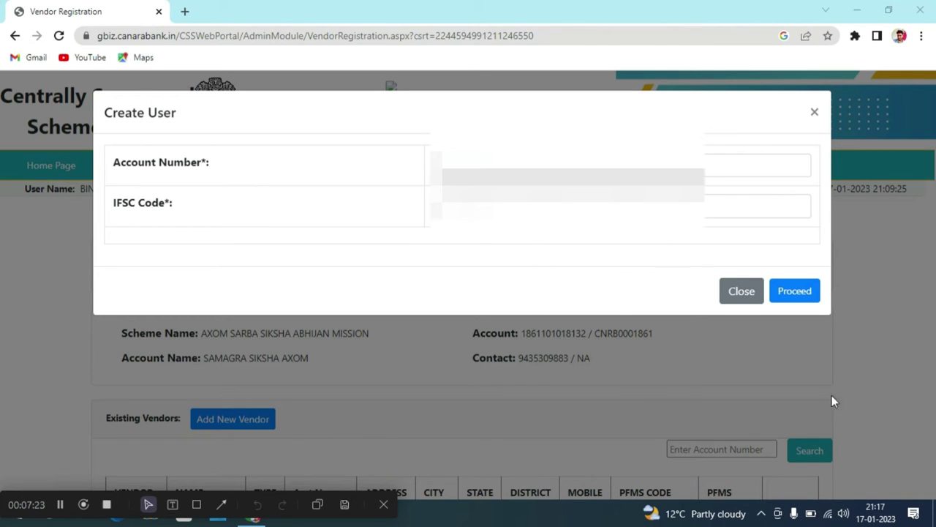
left_click(810, 303)
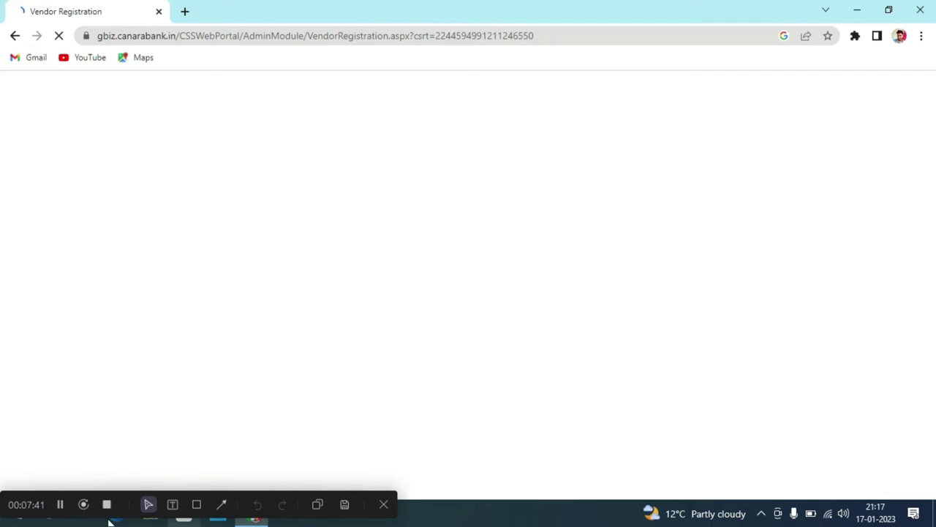
Wait for the Add Vendor form to load with the account and IFSC SBIN0061392 prefilled.
left_click(62, 507)
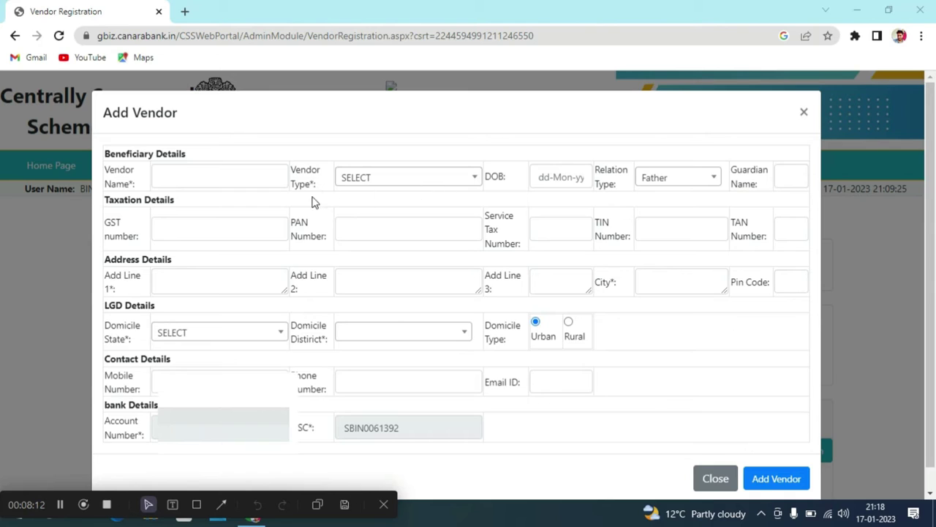
Set the vendor type to Personal and the relation type to Others.
left_click(476, 180)
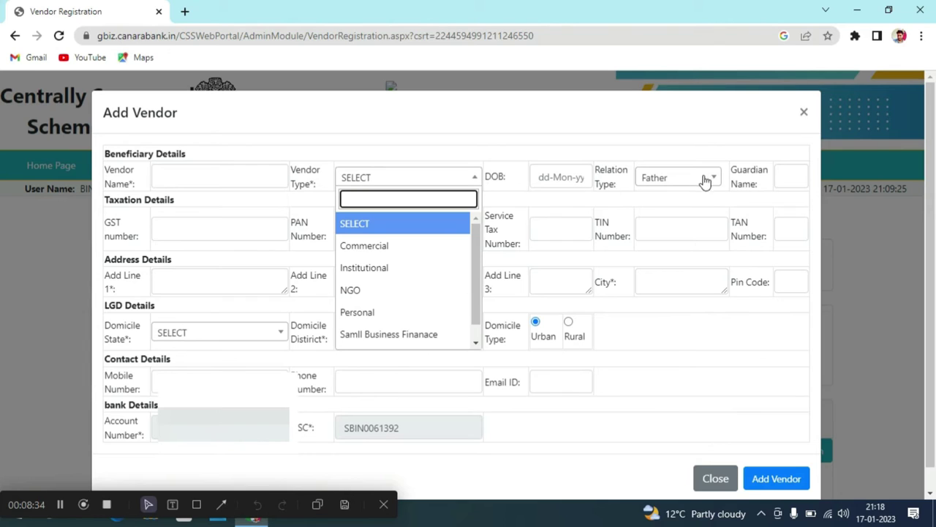
left_click(400, 319)
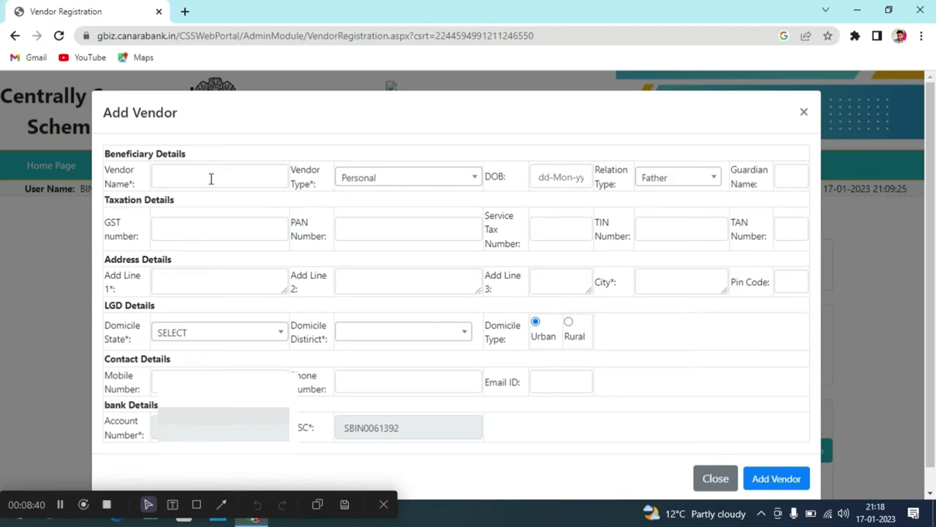
left_click(715, 179)
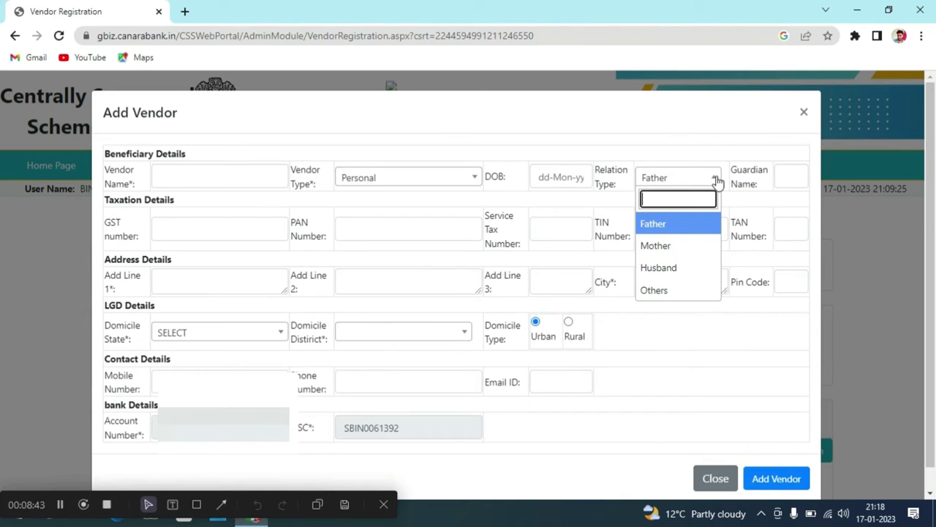
left_click(664, 296)
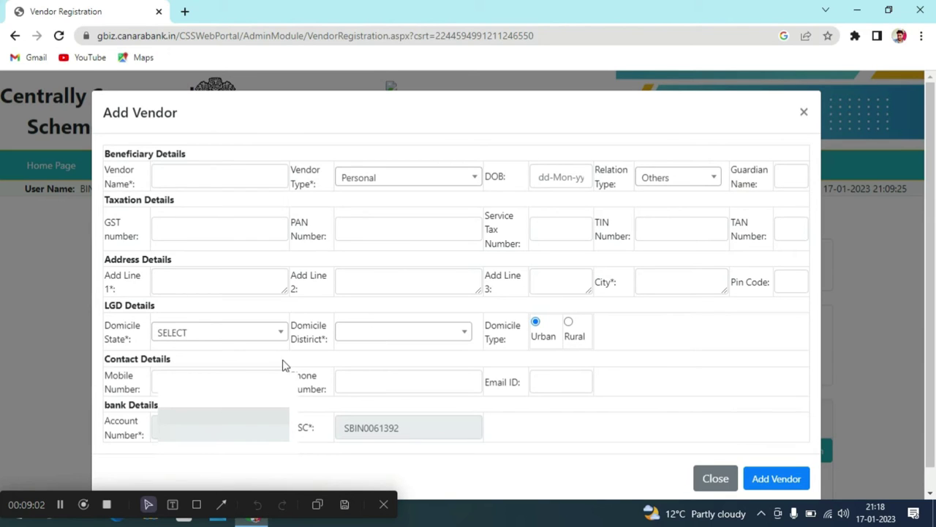
Enter SILCHAR as both Address Line 1 and the City.
left_click(167, 285)
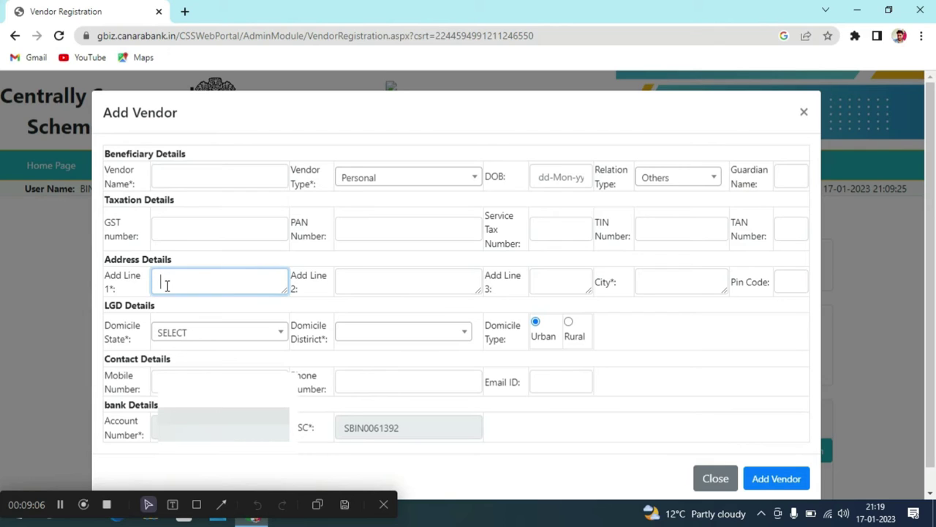
type("SILCHAR")
left_click(689, 287)
type("SI")
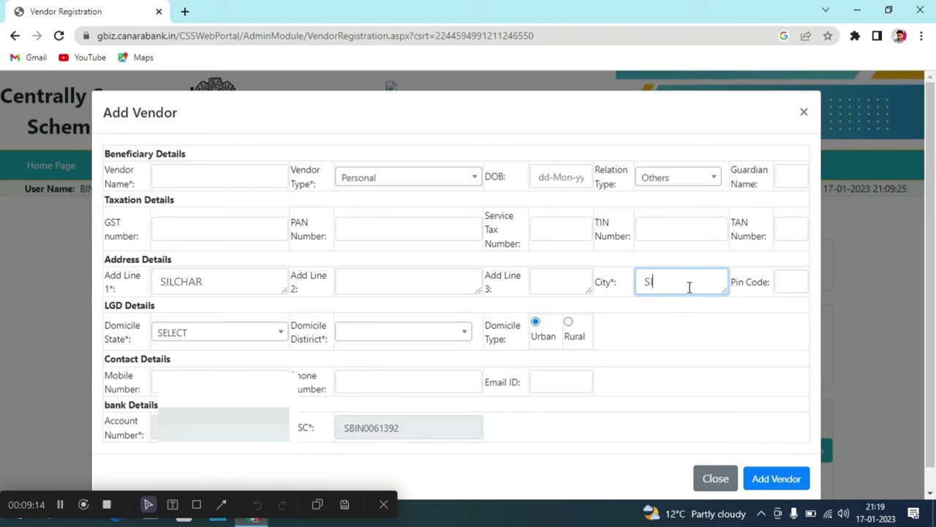
type("LCHAR")
Set the vendor's domicile to state ASSAM, district CACHAR, type Rural.
left_click(278, 334)
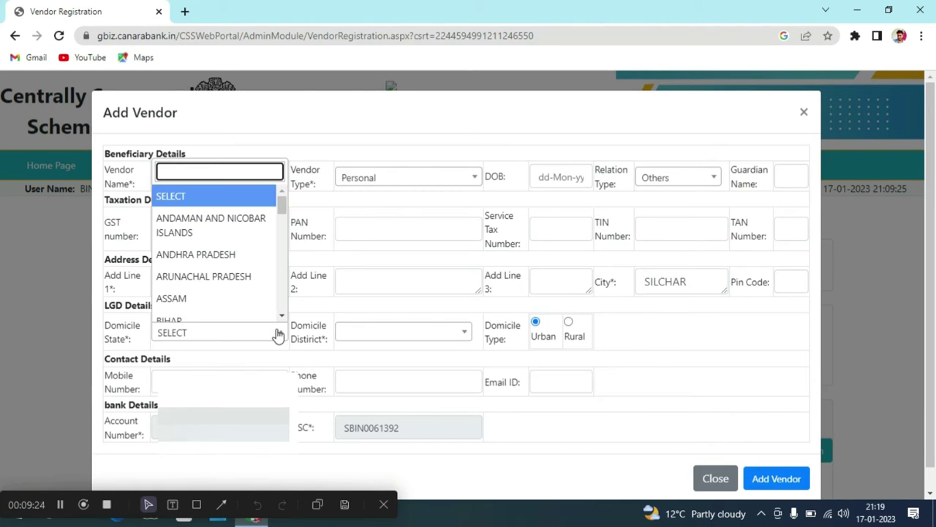
left_click(231, 298)
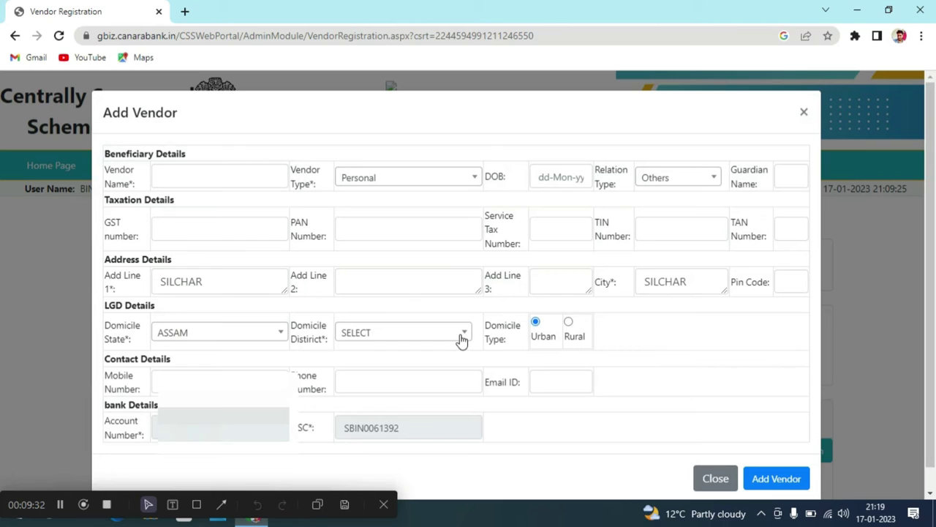
left_click(461, 337)
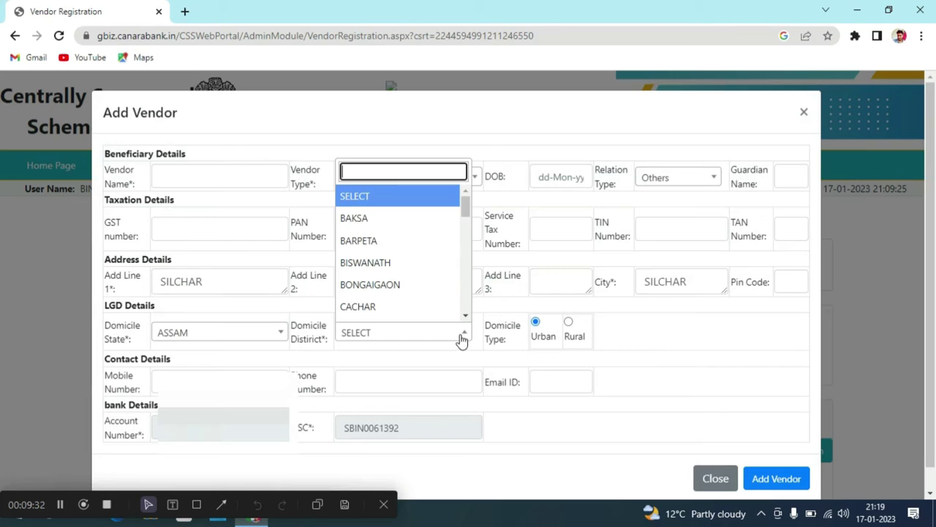
left_click(407, 313)
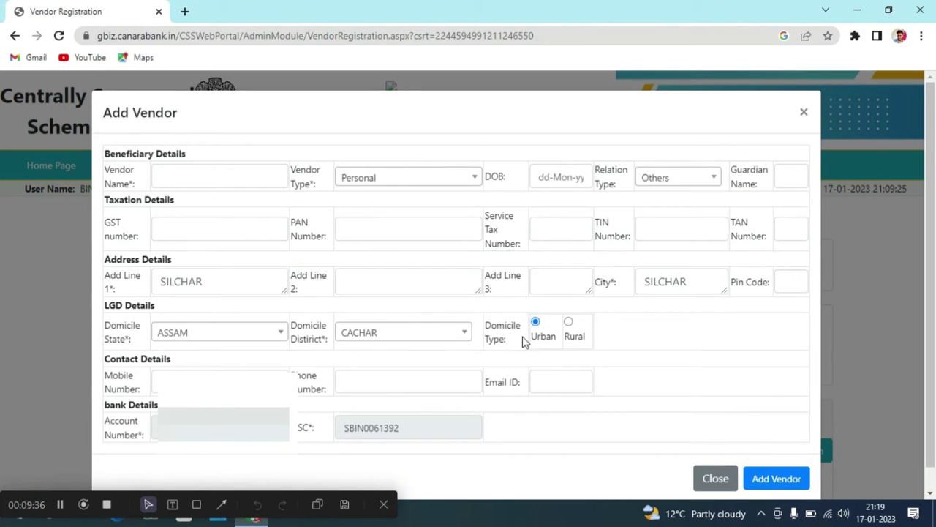
left_click(569, 327)
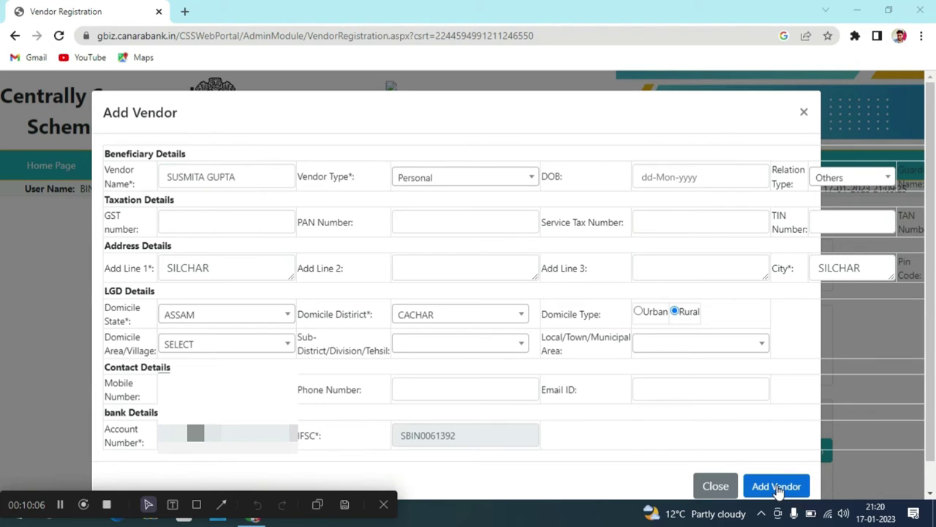
Submit the Add Vendor form so the portal confirms 'Vendor is added.'.
left_click(777, 488)
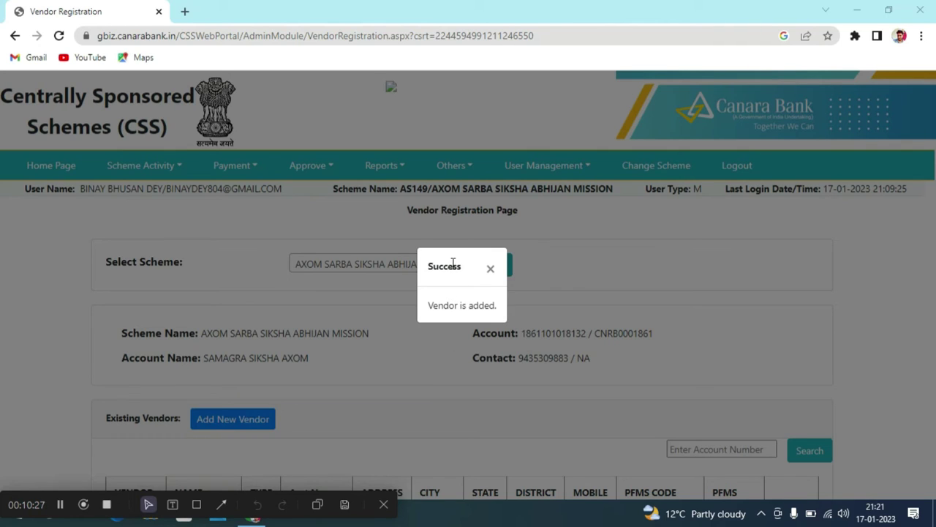
Dismiss the success popup and scroll down to the Existing Vendors table.
left_click(492, 269)
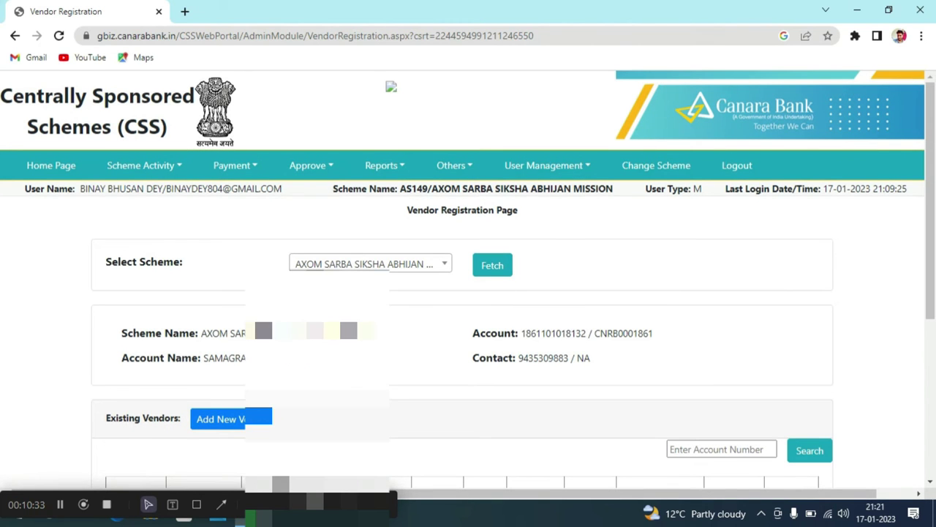
scroll(344, 333, "down", 3)
scroll(345, 333, "down", 4)
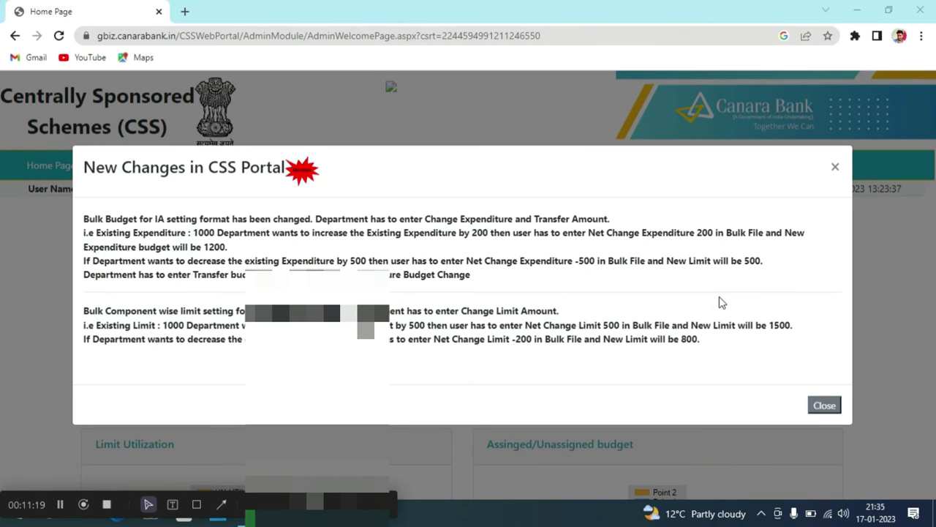
Dismiss the New Changes in CSS Portal notice to reveal the checker's AS149 dashboard.
left_click(832, 172)
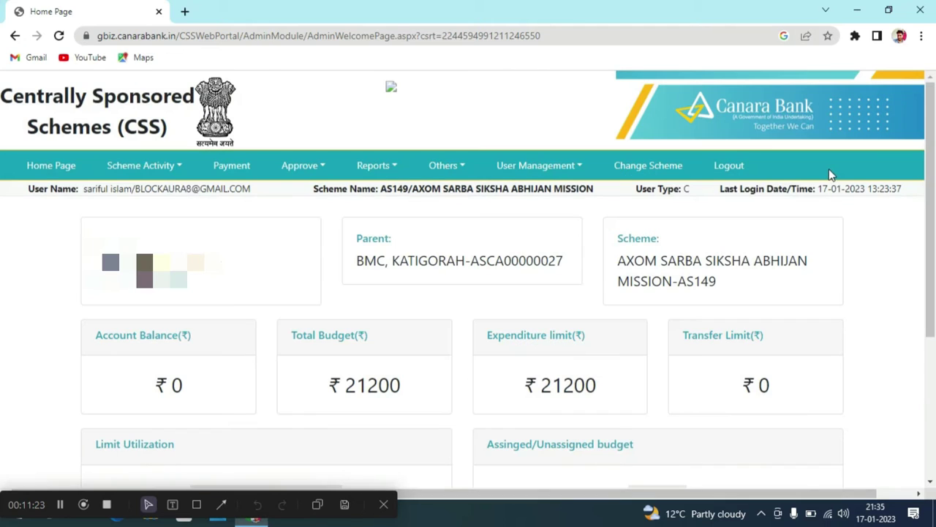
Go to Approve > Payment > Vendor to reach the Approve Vendor/Bulk vendor page.
left_click(322, 168)
mouse_move(324, 188)
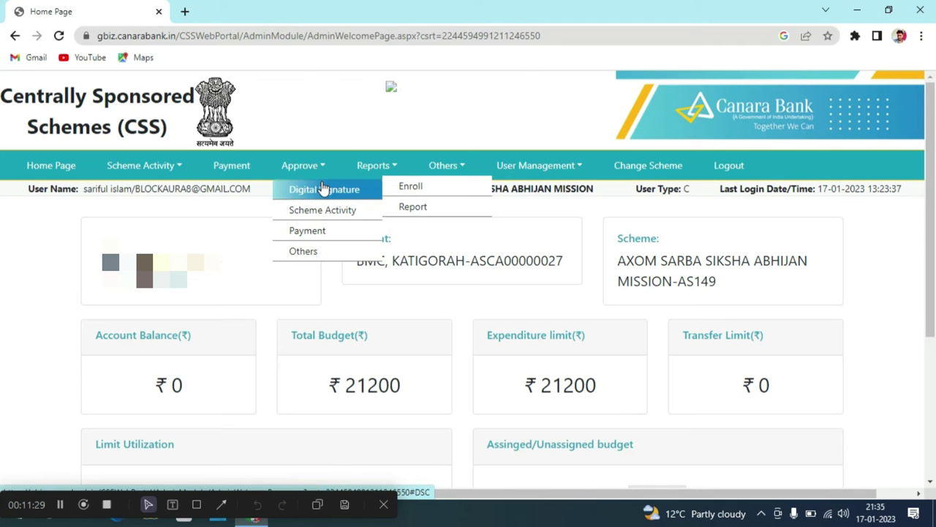
mouse_move(322, 211)
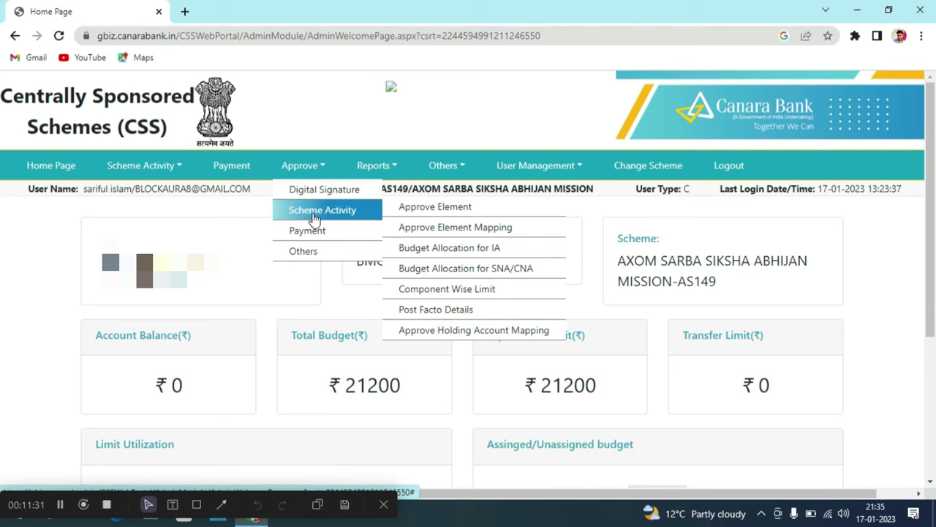
mouse_move(337, 233)
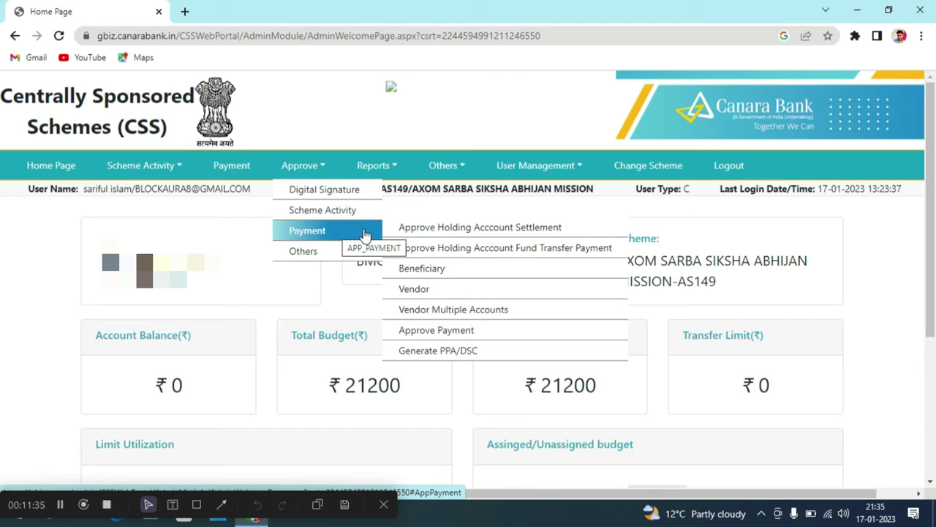
left_click(425, 289)
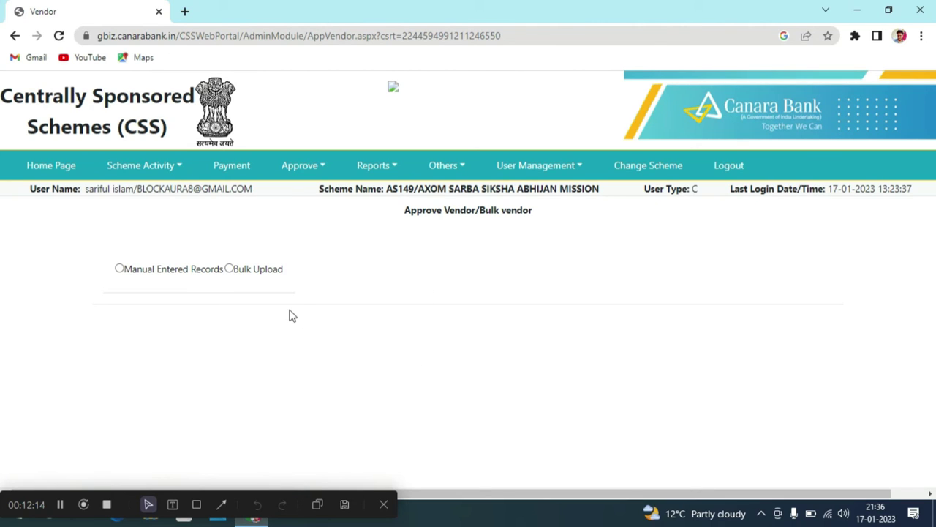
Choose Manual Entered Records to list the pending SILCHAR vendor with IFSC SBIN0061392.
left_click(120, 269)
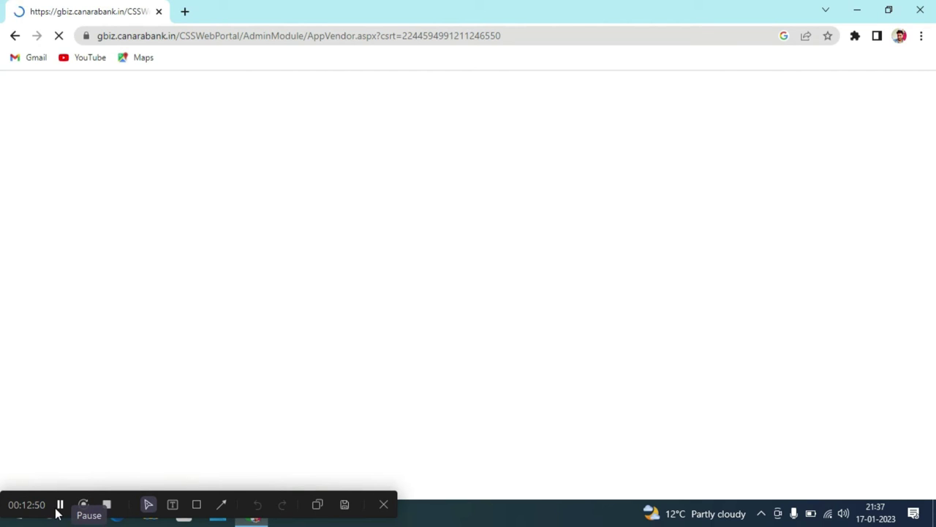
left_click(60, 505)
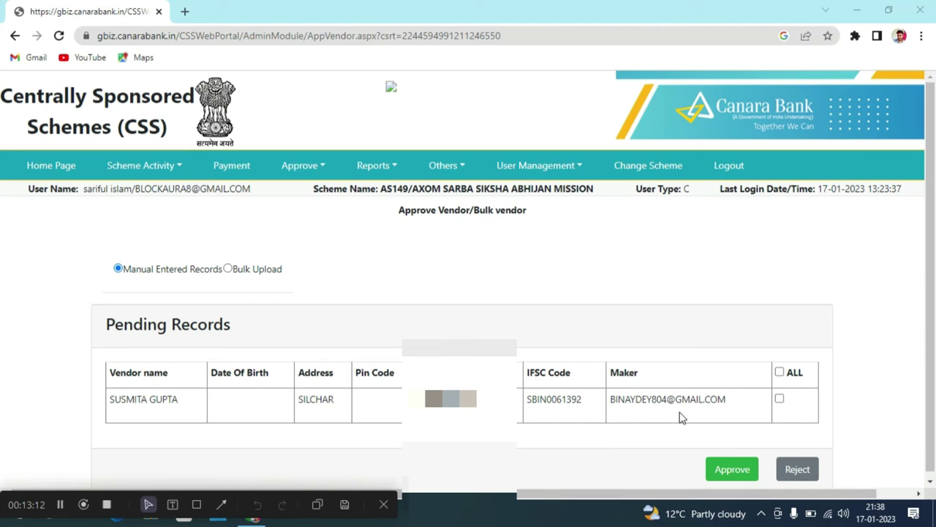
Approve the pending SILCHAR vendor record so it shows SUCCESS, then log out.
left_click(780, 400)
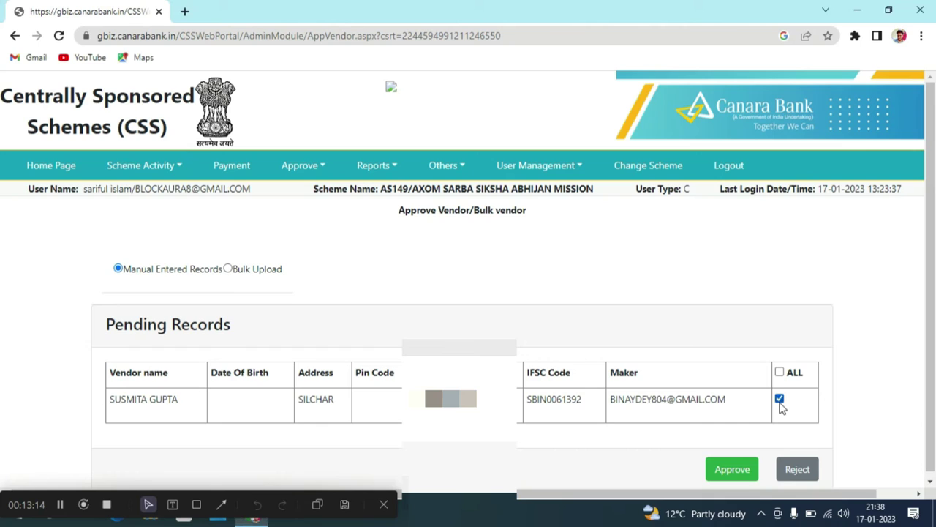
left_click(743, 478)
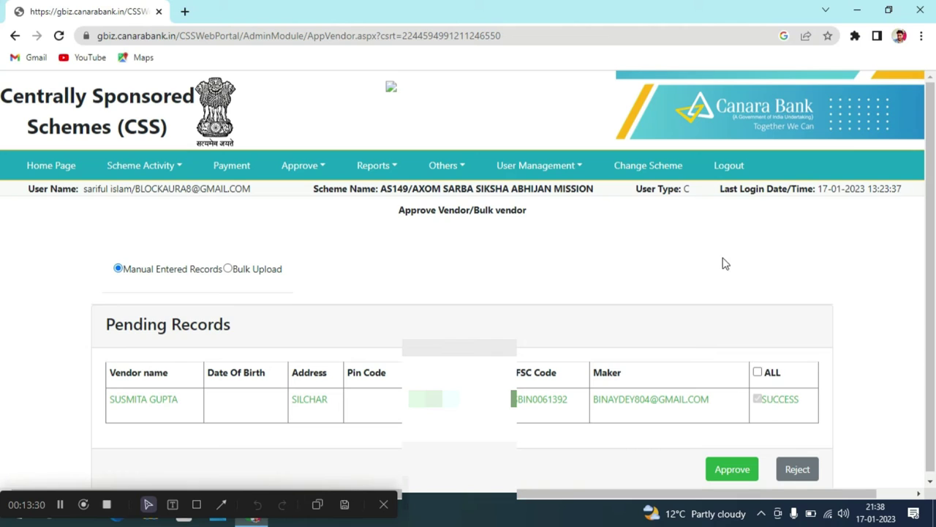
left_click(730, 167)
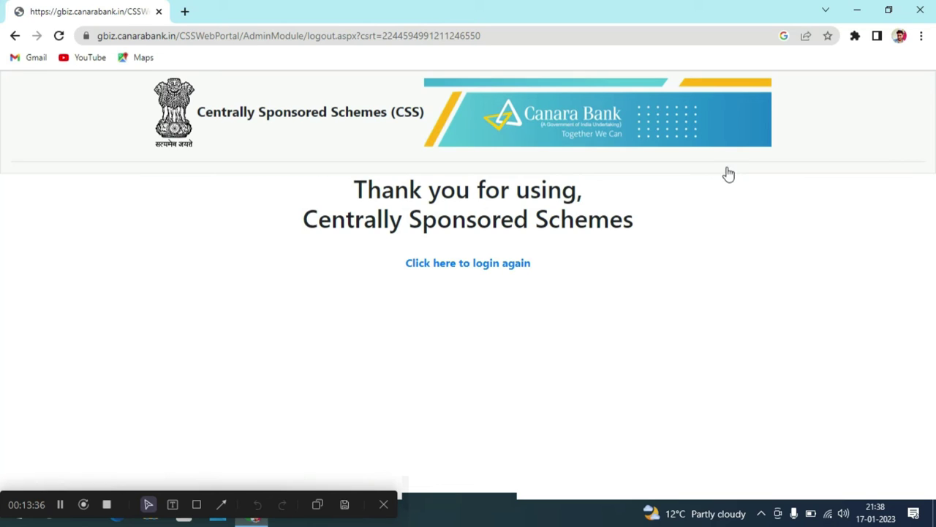
Log back in as the maker to reach the AS149 dashboard showing ₹30775 budget.
left_click(60, 510)
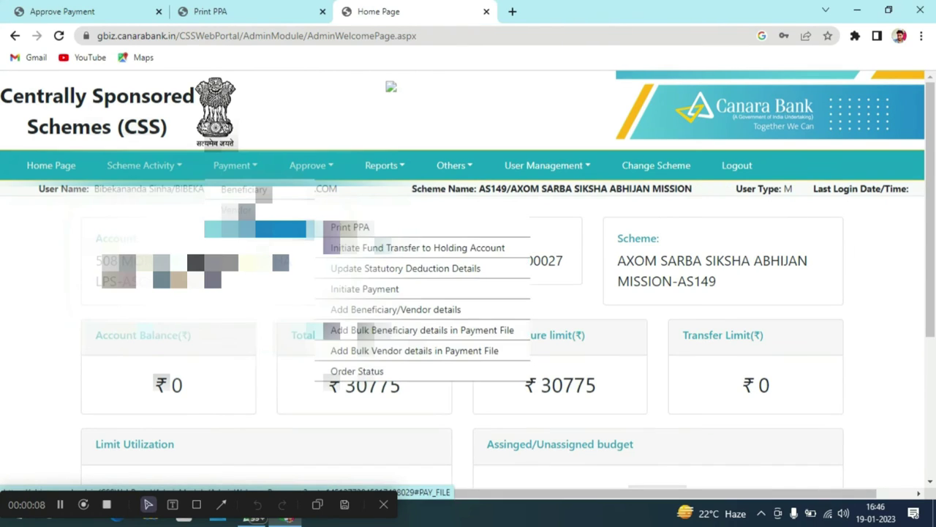
Initiate a payment with narration 'PAYMENTS FOR SPORTS GRANT' and sanction number SSA/508/01.
left_click(368, 292)
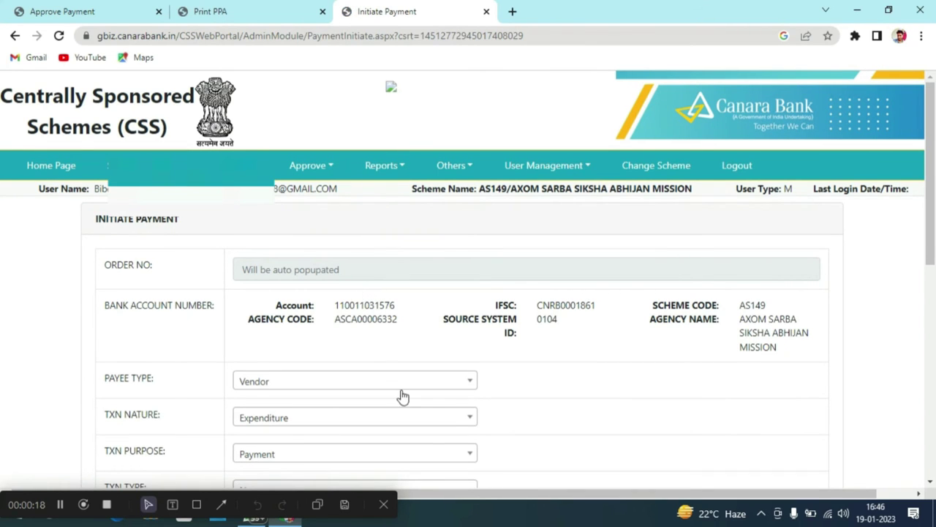
scroll(450, 390, "down", 2)
scroll(451, 392, "down", 3)
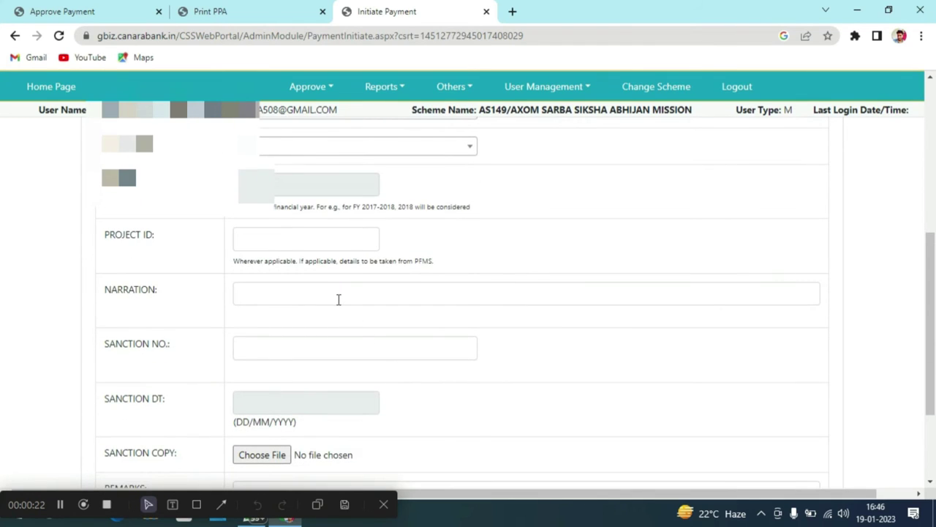
left_click(340, 299)
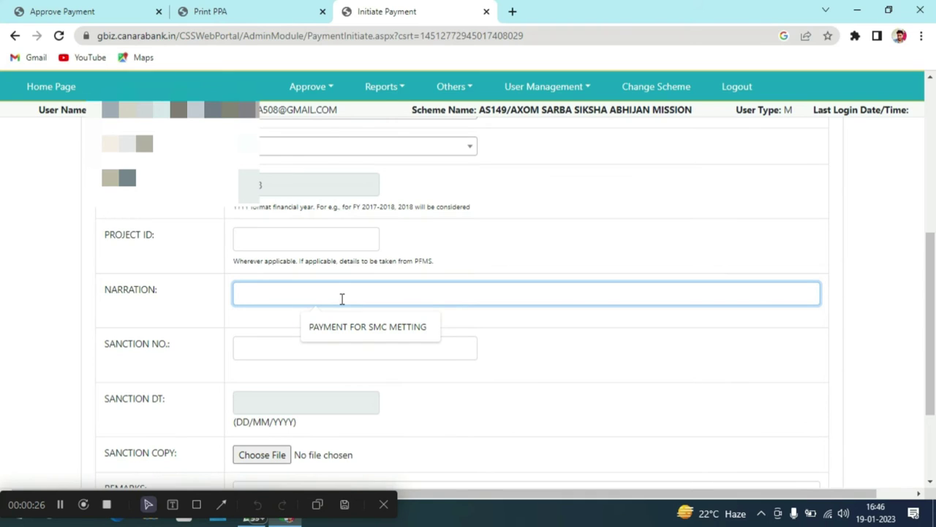
type("PAYMENTS")
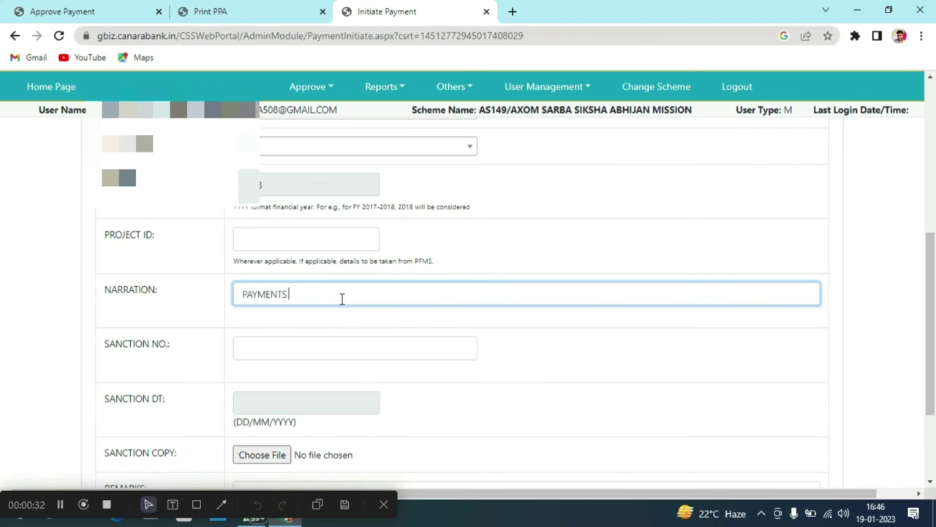
type(" FOR SPORTS G")
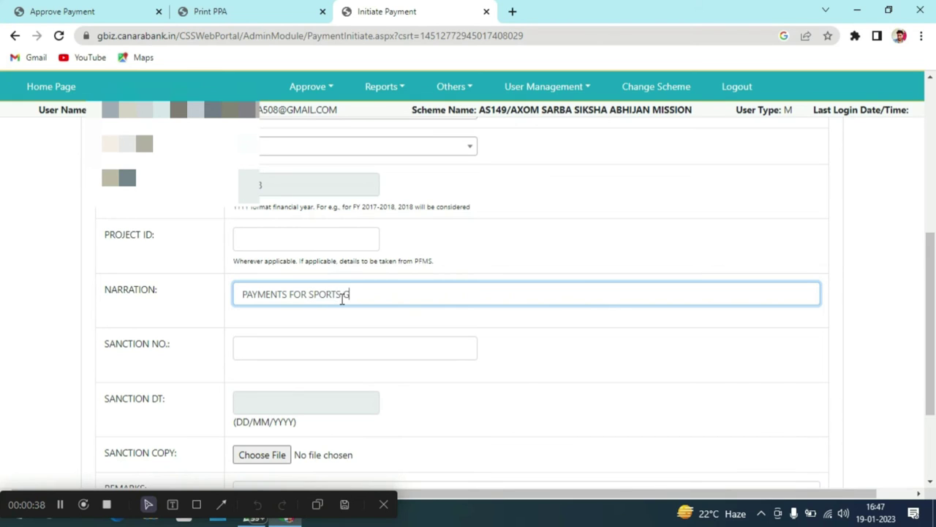
type("RANT")
left_click(337, 351)
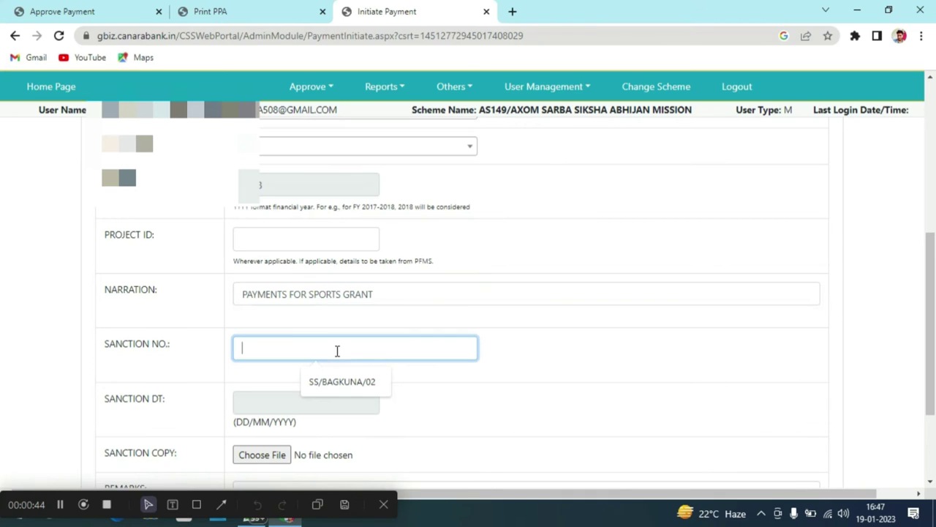
type("SSA")
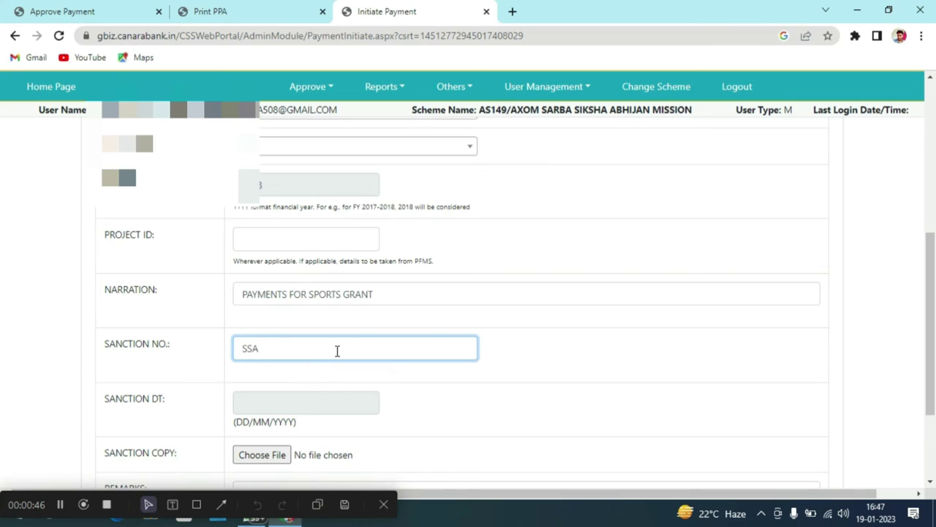
type("/")
type("508/01")
Set the sanction date to today, 19/01/2023.
left_click(311, 409)
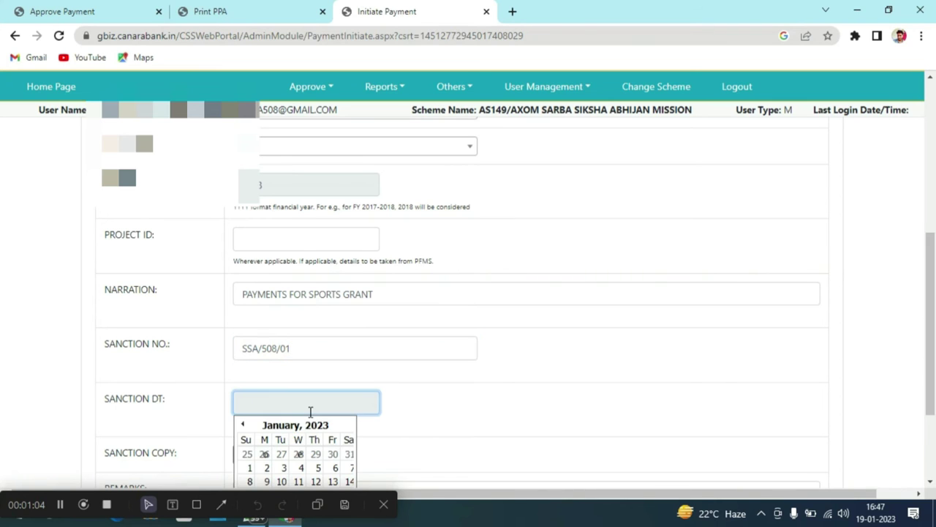
scroll(307, 474, "down", 2)
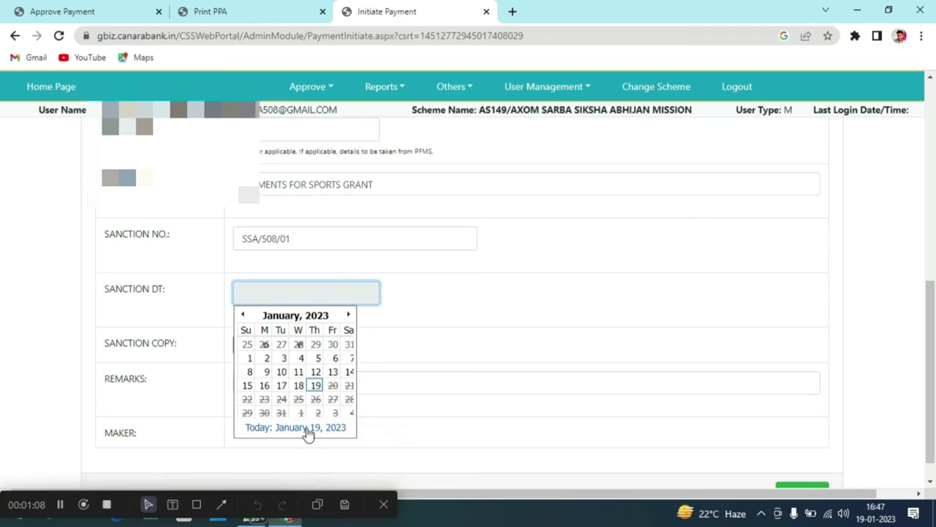
left_click(308, 429)
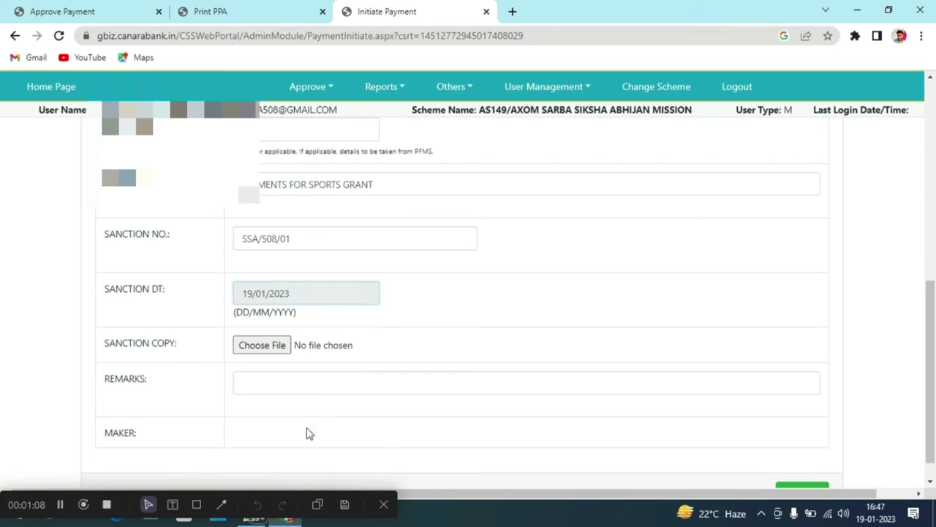
Enter the remarks 'PAYMENTS FOR SPORTS GRANT TO AROSHI TRADING'.
left_click(301, 382)
type("P")
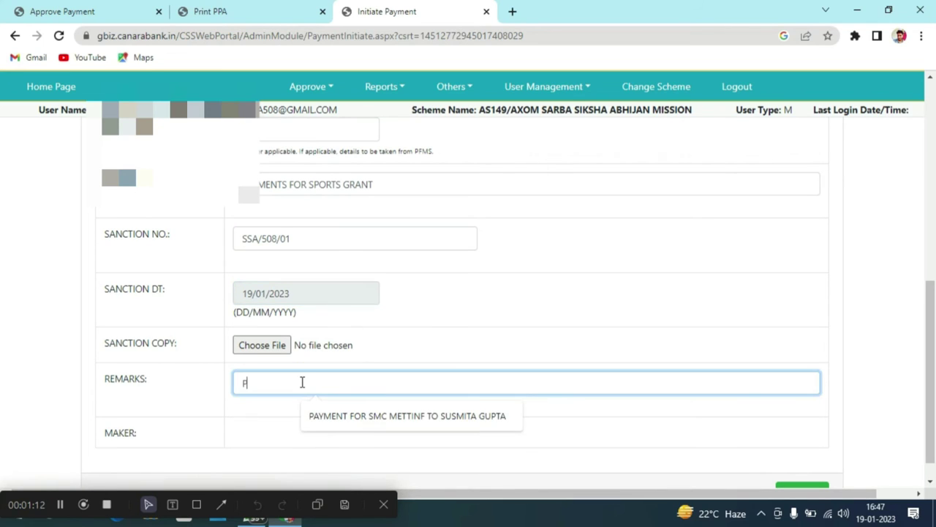
type("AYMENTS FOR")
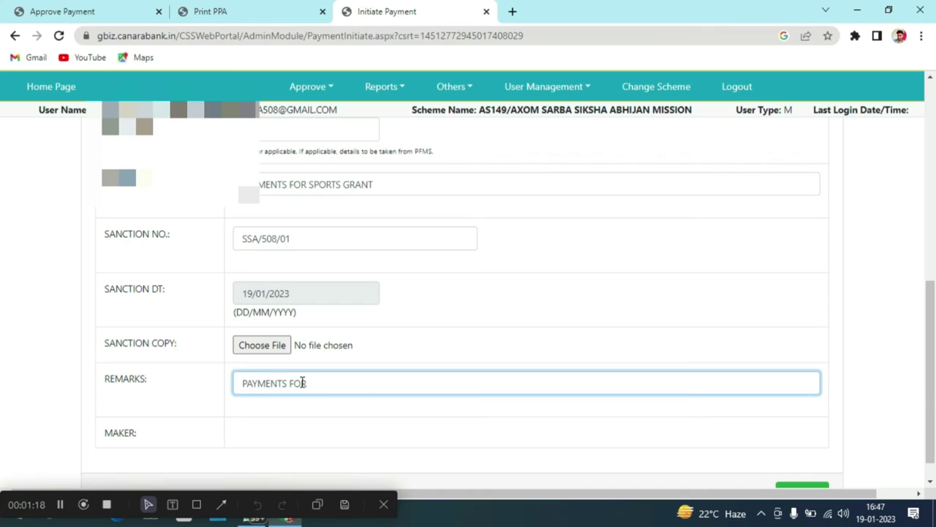
type(" SP")
type("O")
key("BackSpace")
type("PORTS GRAN")
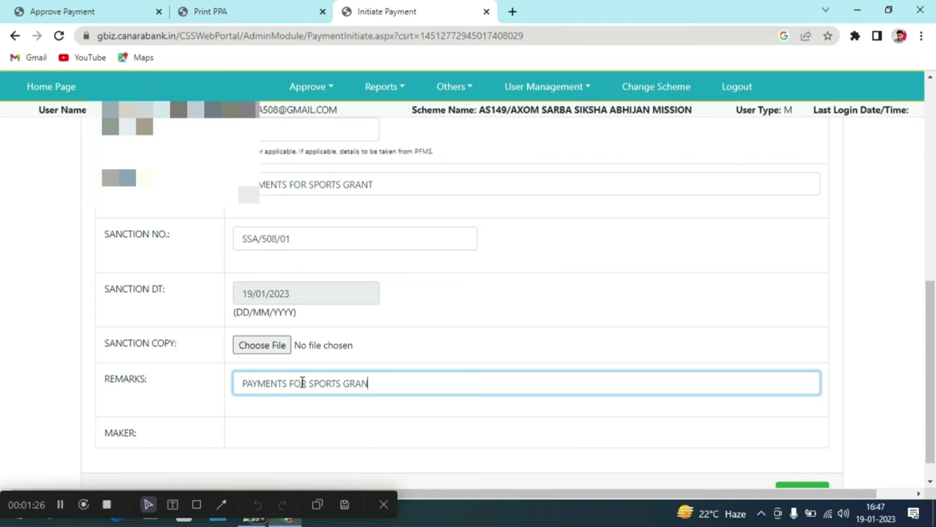
type("T TO AROSHI")
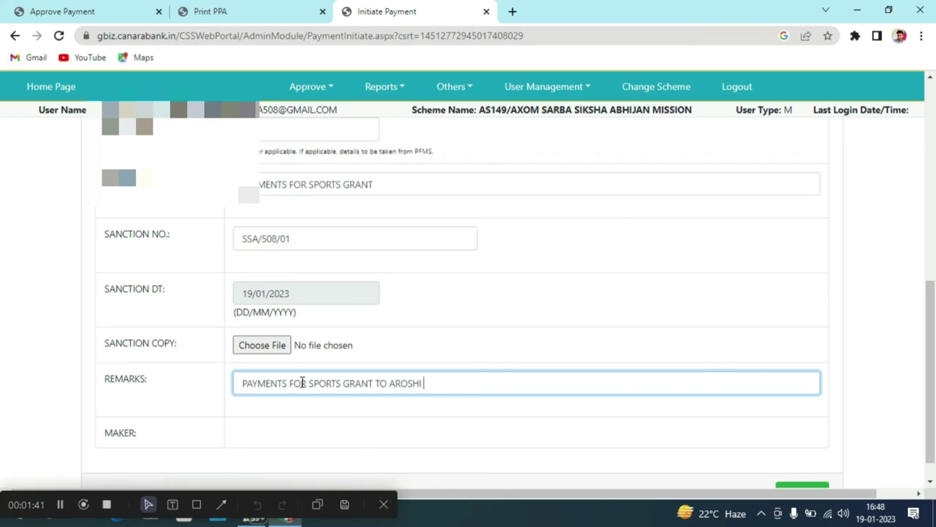
type("TRADING")
scroll(302, 382, "down", 1)
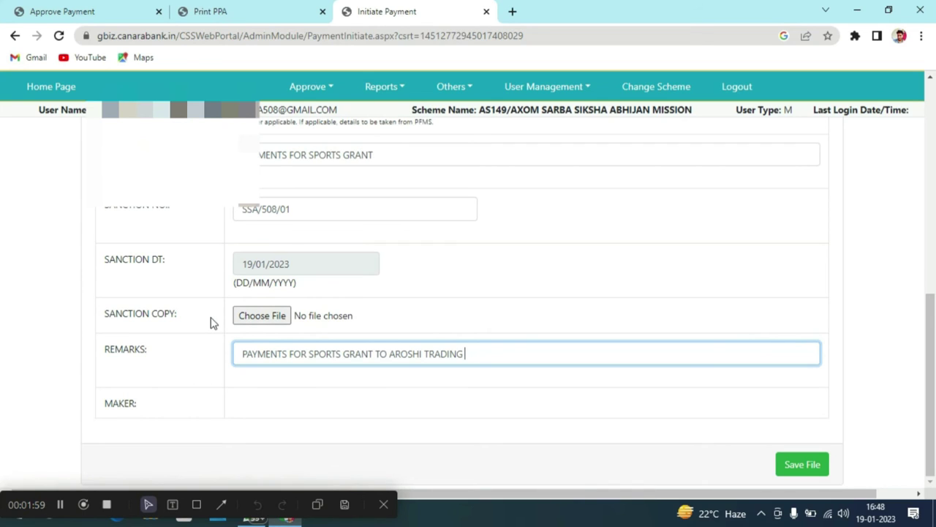
Save the payment file, acknowledge the Success message, and proceed to beneficiary/vendor selection.
left_click(795, 475)
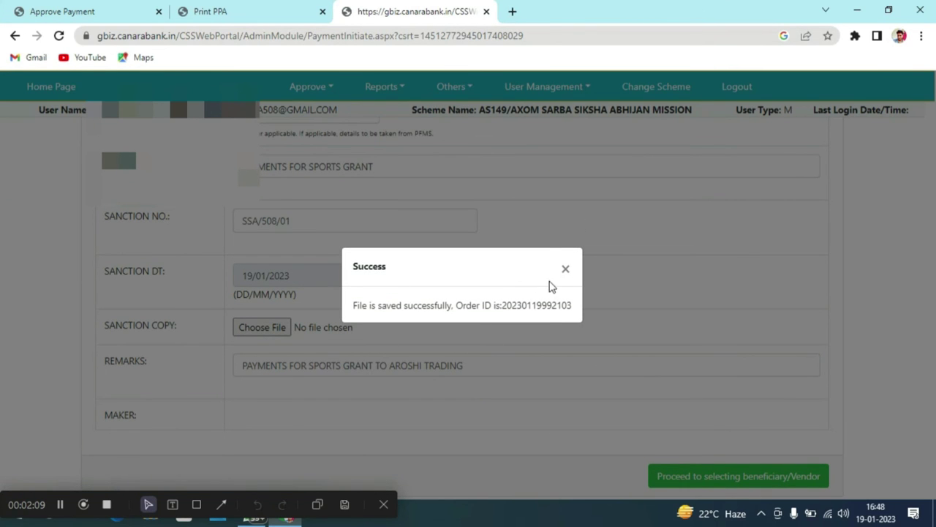
left_click(566, 269)
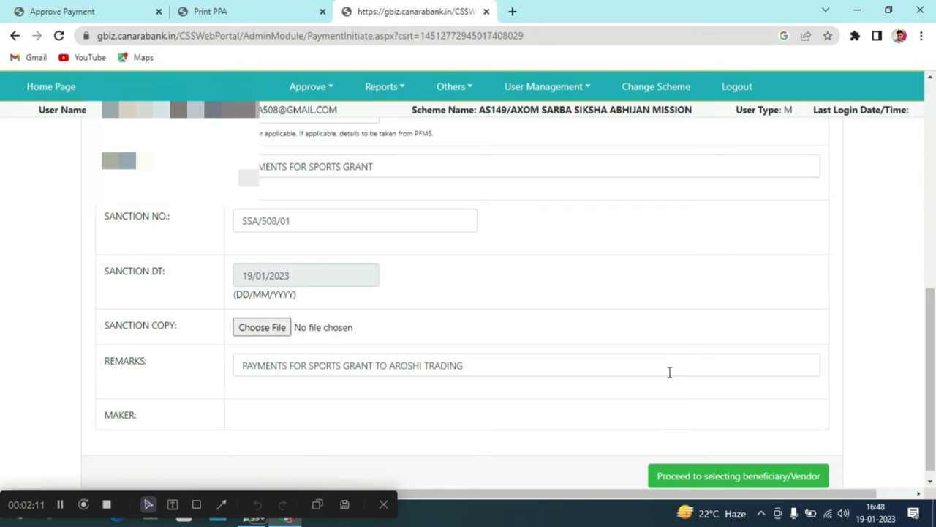
scroll(675, 397, "down", 1)
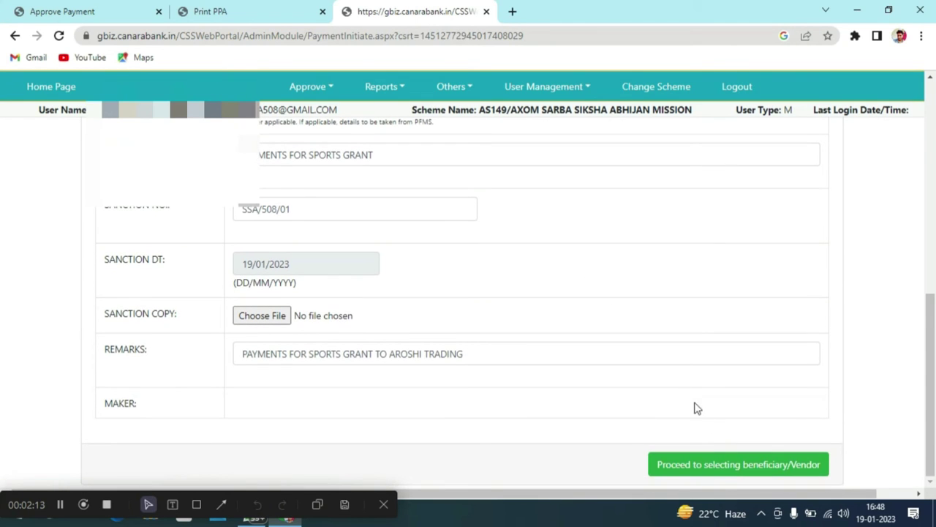
left_click(728, 472)
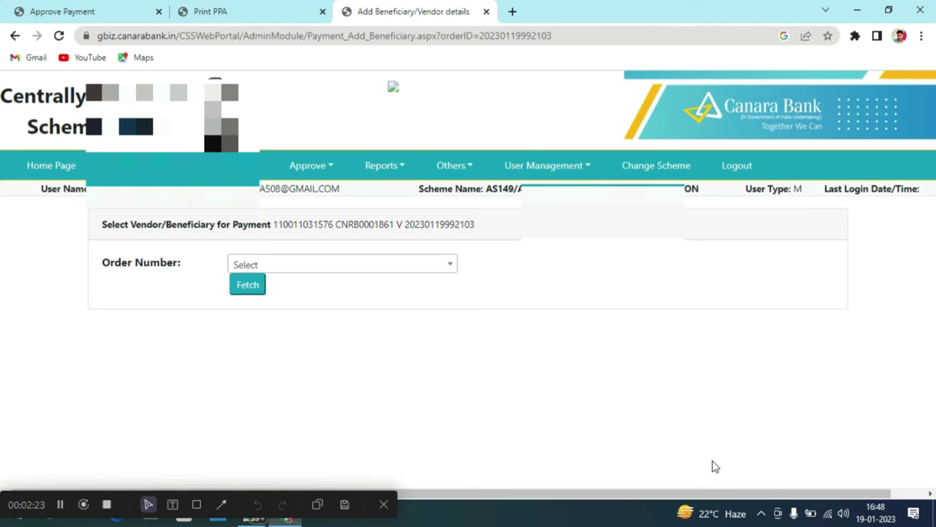
left_click(445, 266)
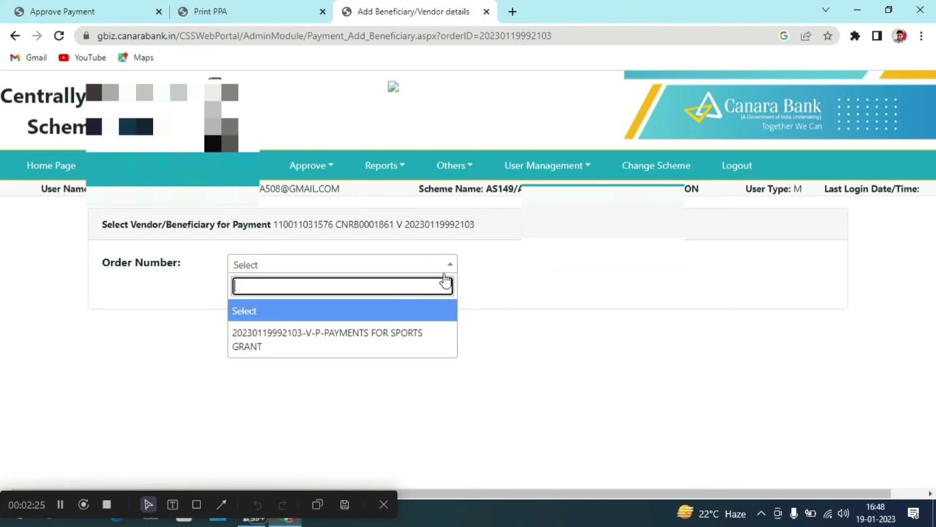
left_click(433, 336)
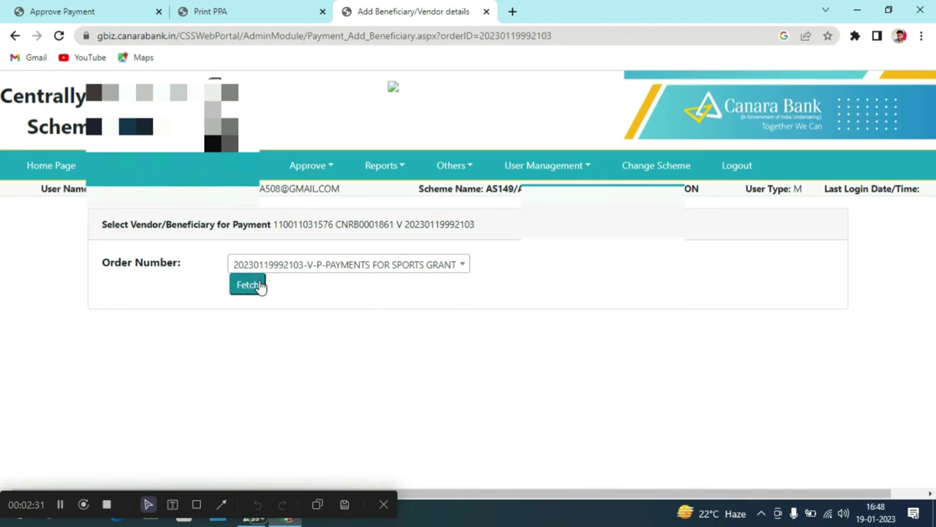
left_click(465, 268)
left_click(246, 287)
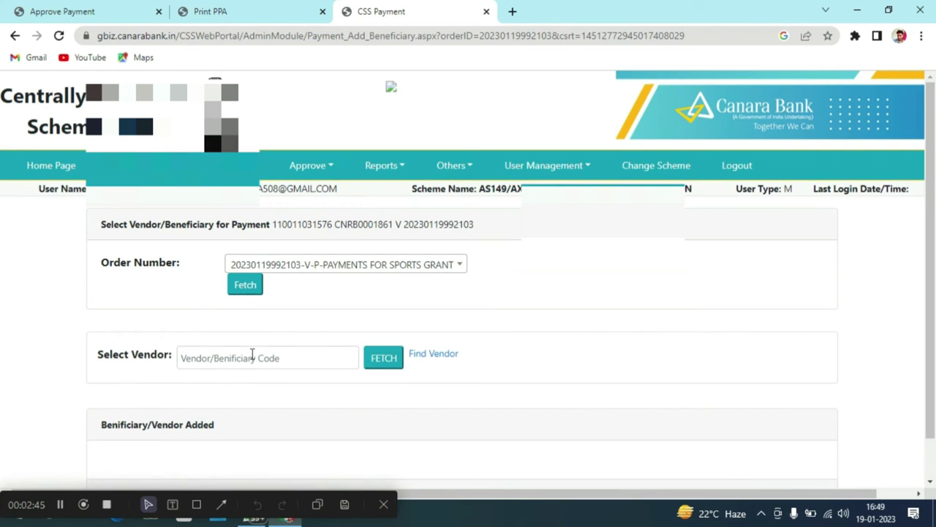
Enter the vendor's code in the Vendor/Beneficiary Code field.
scroll(253, 354, "down", 1)
left_click(246, 316)
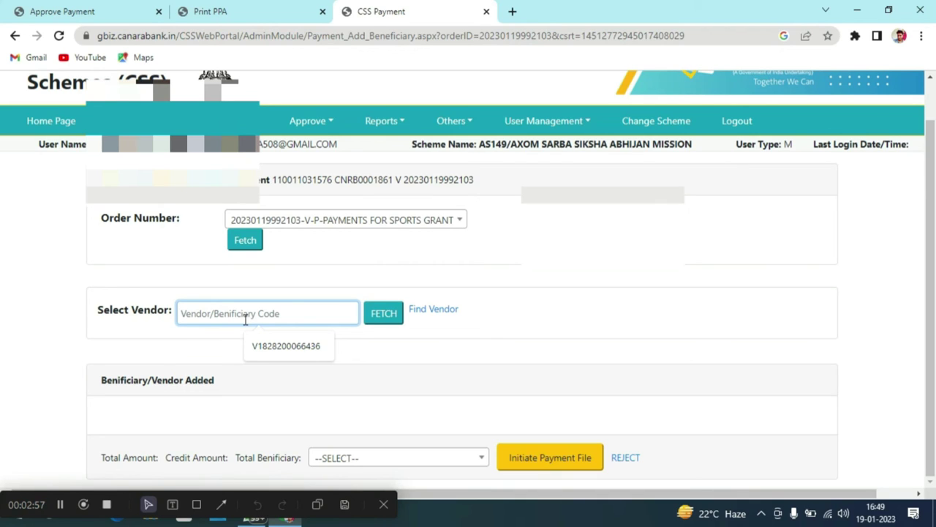
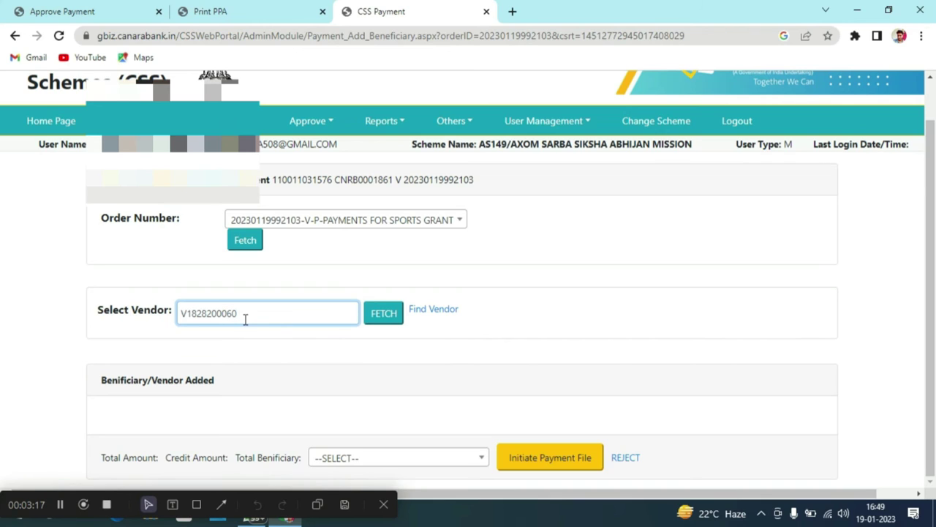
Look up vendor AROSHI TRADING by code, try adding a payment component, and dismiss the alert.
left_click(377, 324)
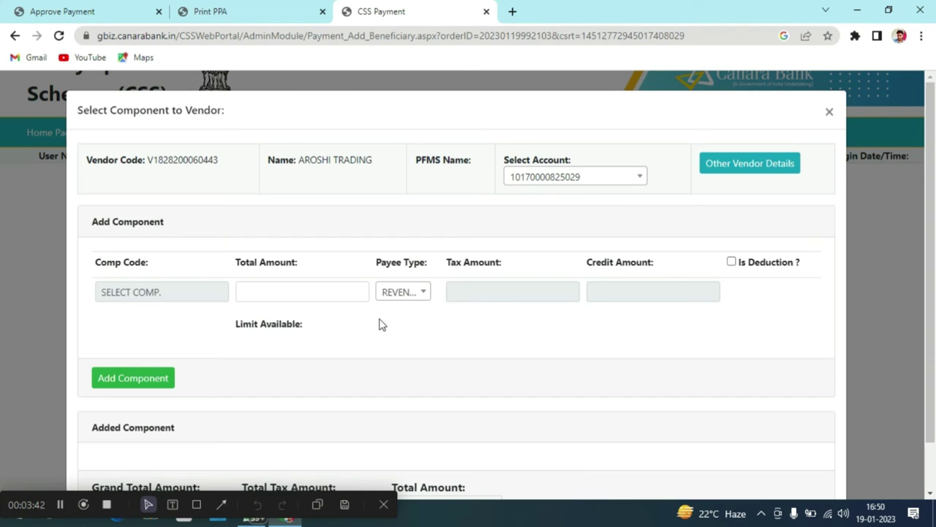
scroll(311, 404, "down", 1)
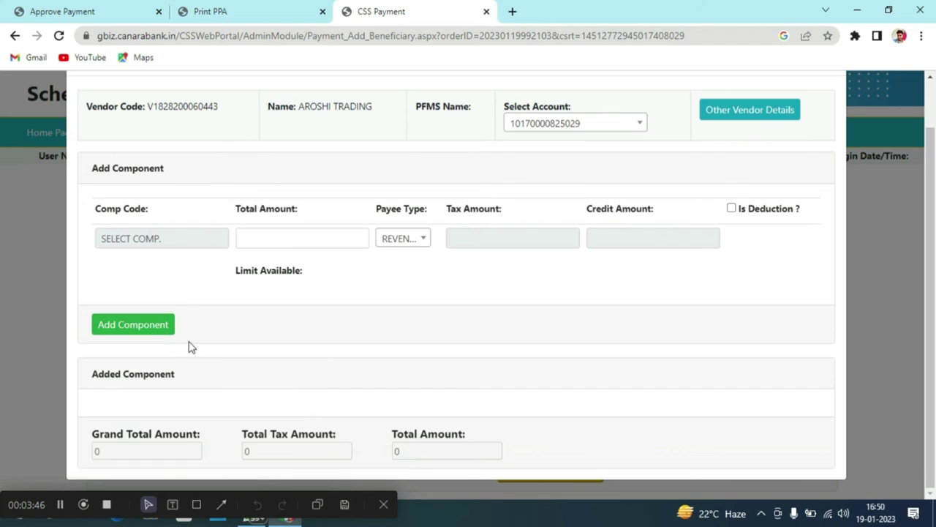
left_click(159, 329)
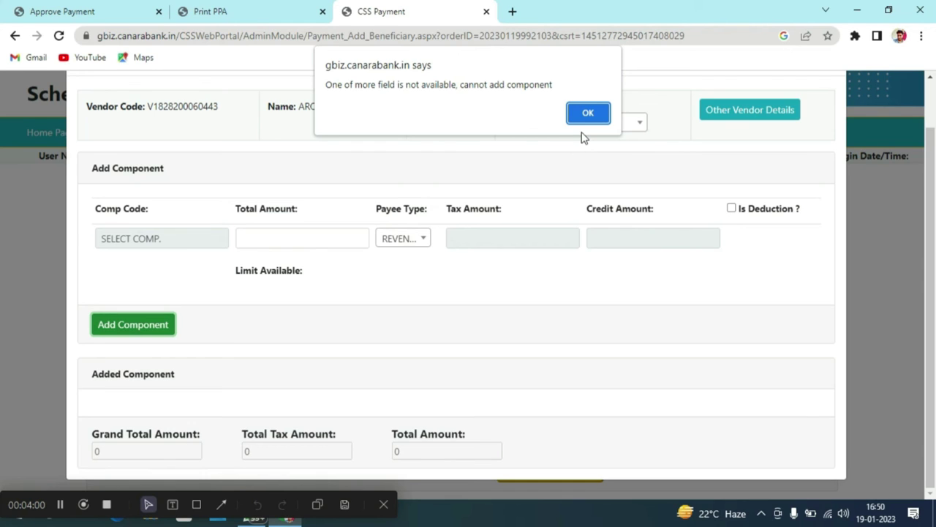
left_click(586, 120)
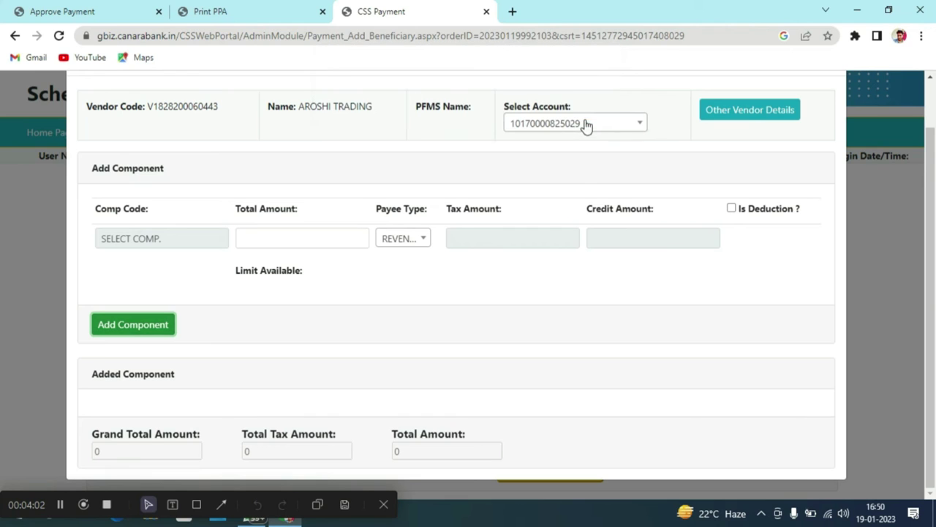
scroll(571, 188, "up", 1)
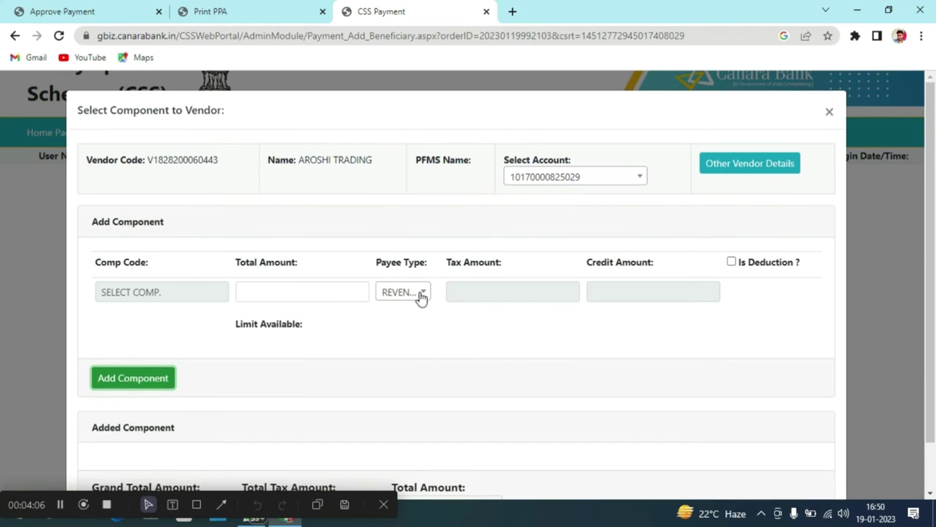
Pick F.01.29-Sports and Physical Education (Elementary) from the Component Selector tree and confirm it.
left_click(188, 291)
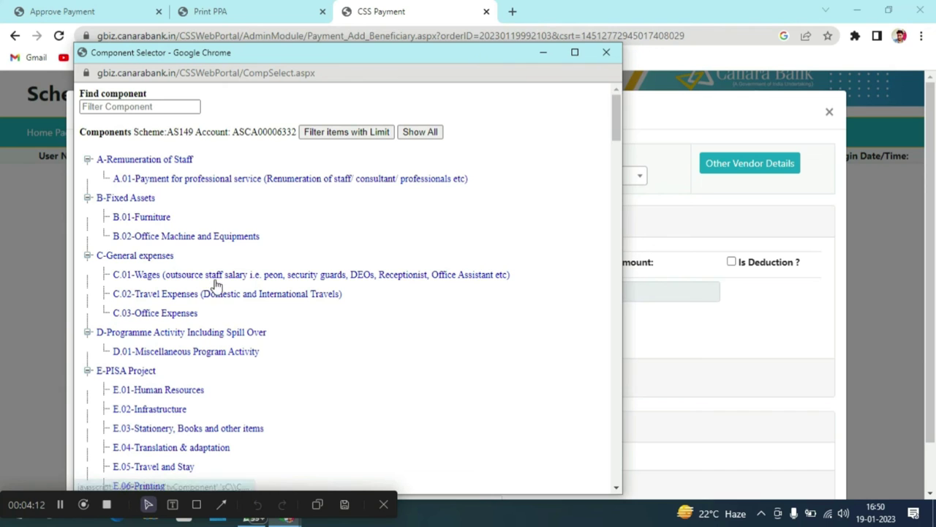
scroll(228, 306, "down", 2)
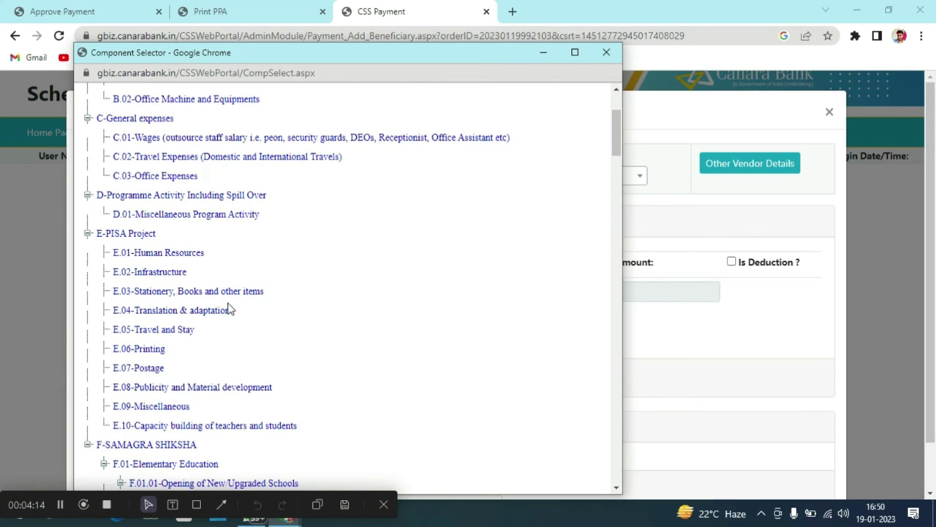
scroll(228, 308, "down", 4)
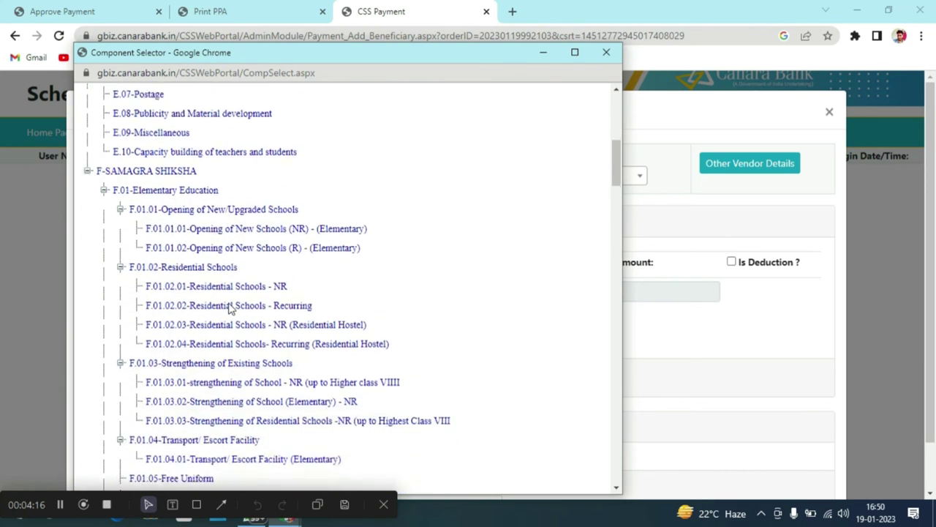
scroll(228, 308, "down", 20)
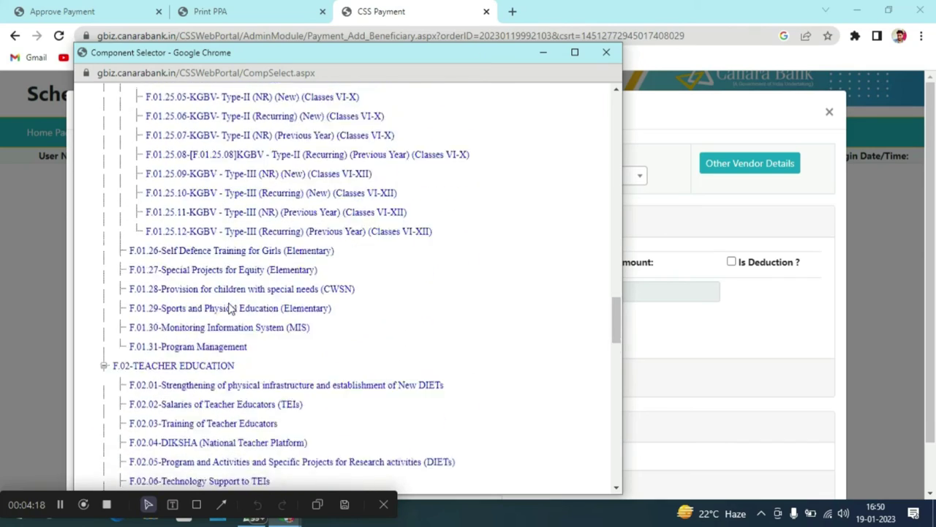
scroll(228, 309, "down", 19)
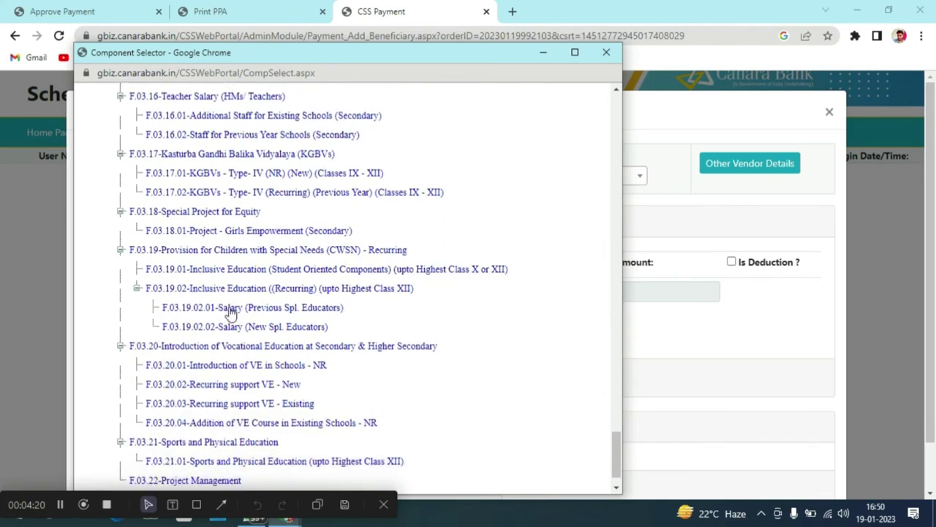
scroll(229, 312, "down", 1)
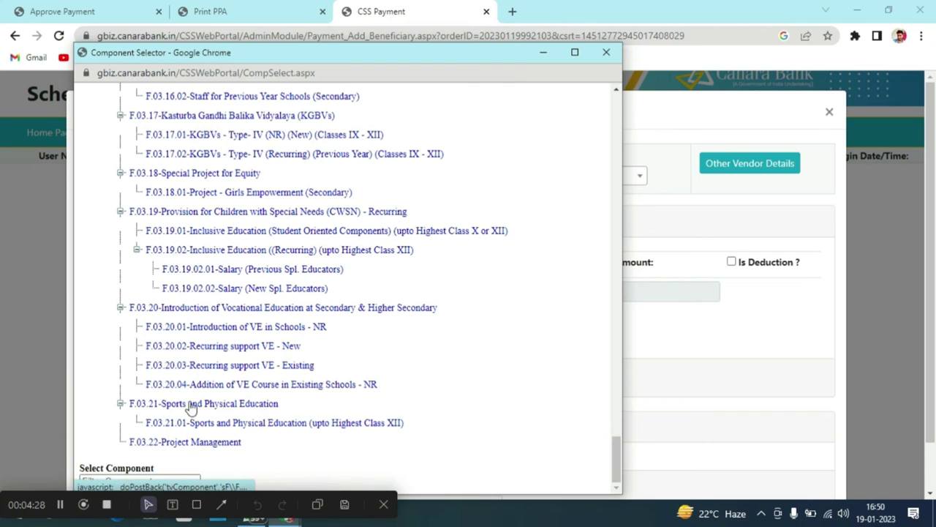
scroll(196, 371, "up", 2)
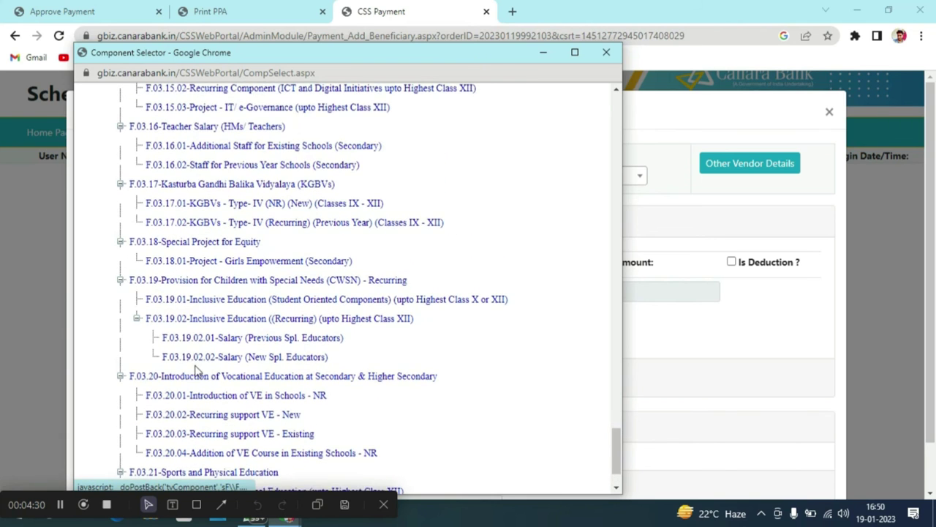
scroll(196, 371, "up", 2)
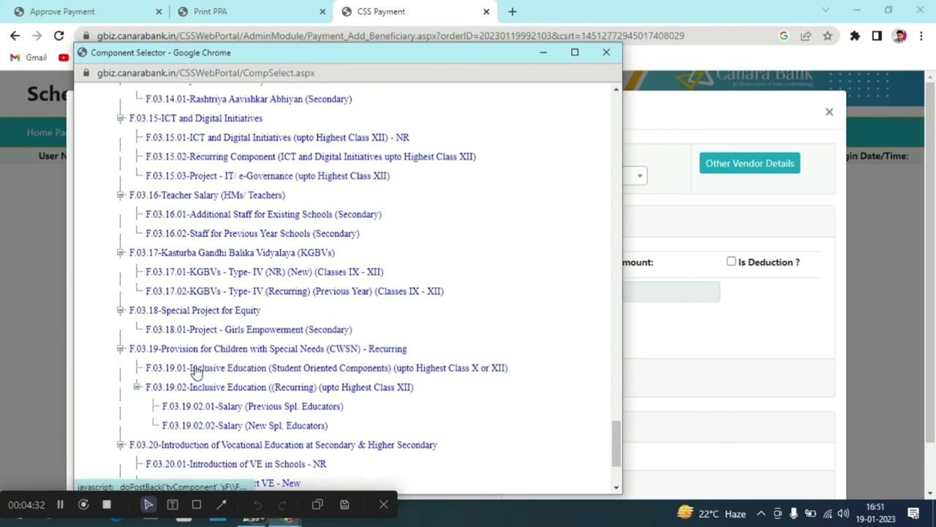
scroll(196, 372, "up", 2)
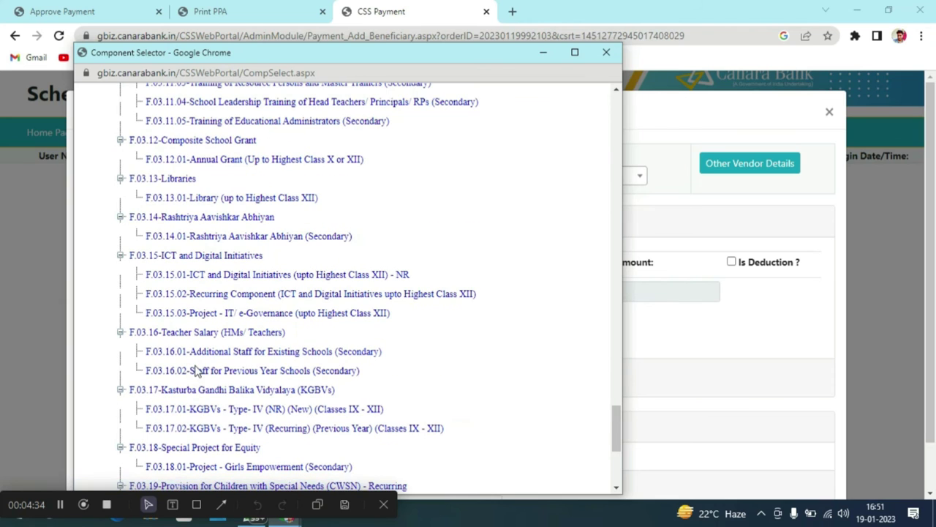
scroll(196, 371, "up", 1)
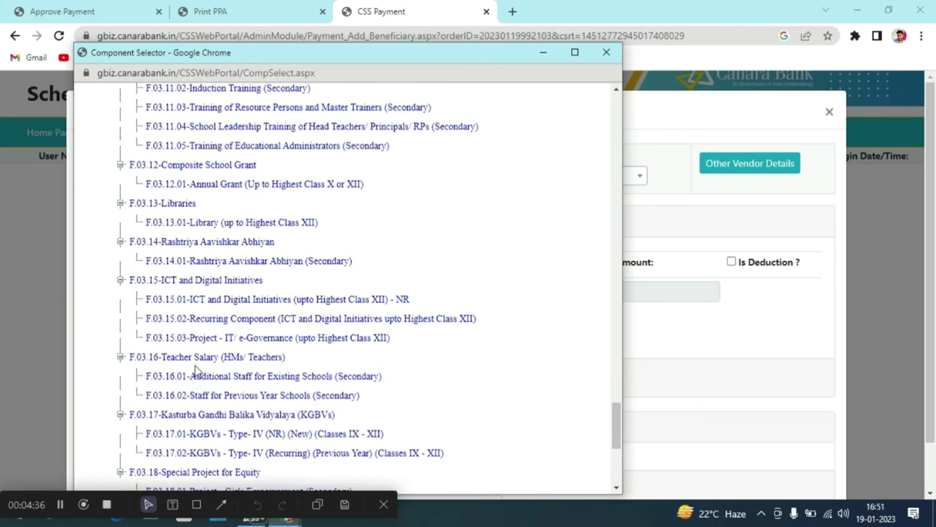
scroll(196, 372, "up", 1)
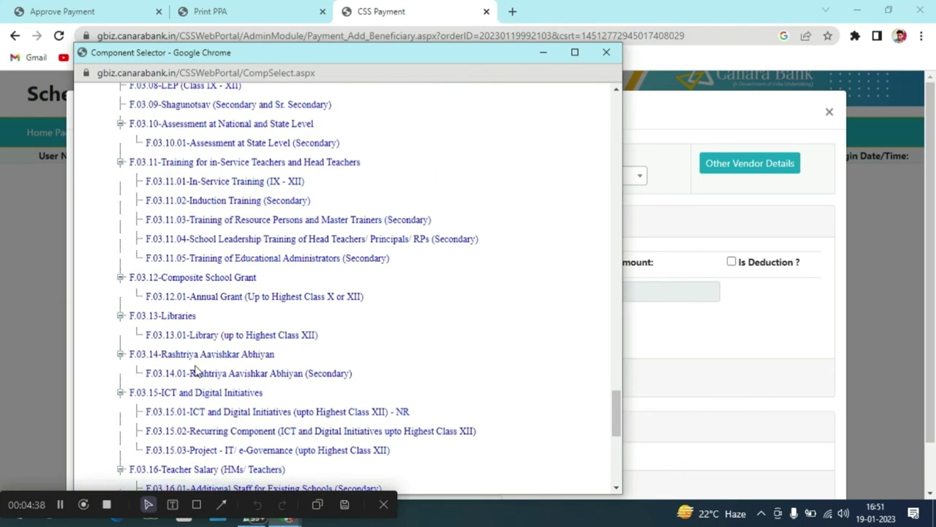
left_click(60, 511)
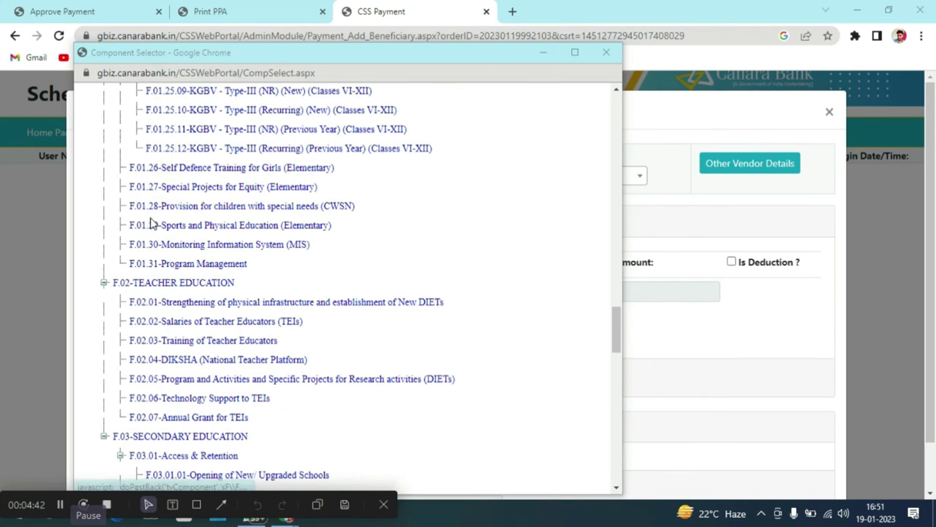
left_click(248, 231)
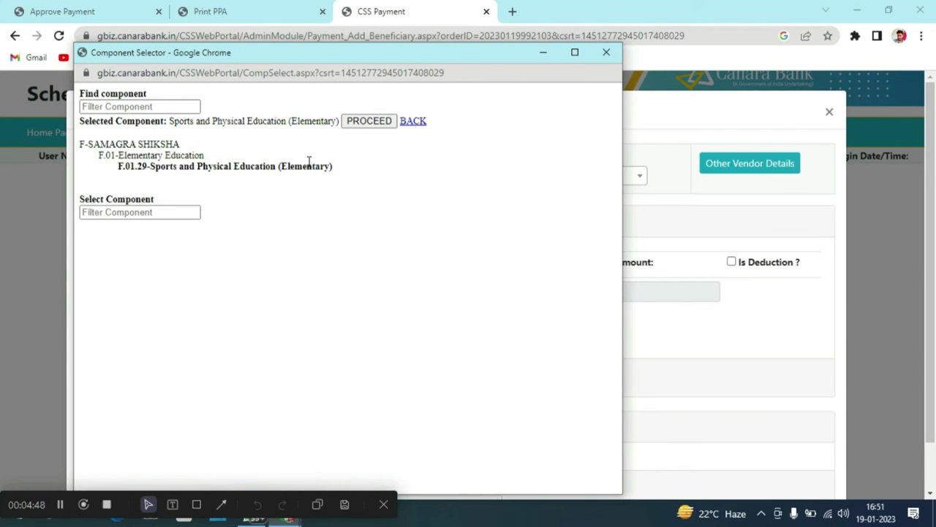
left_click(362, 122)
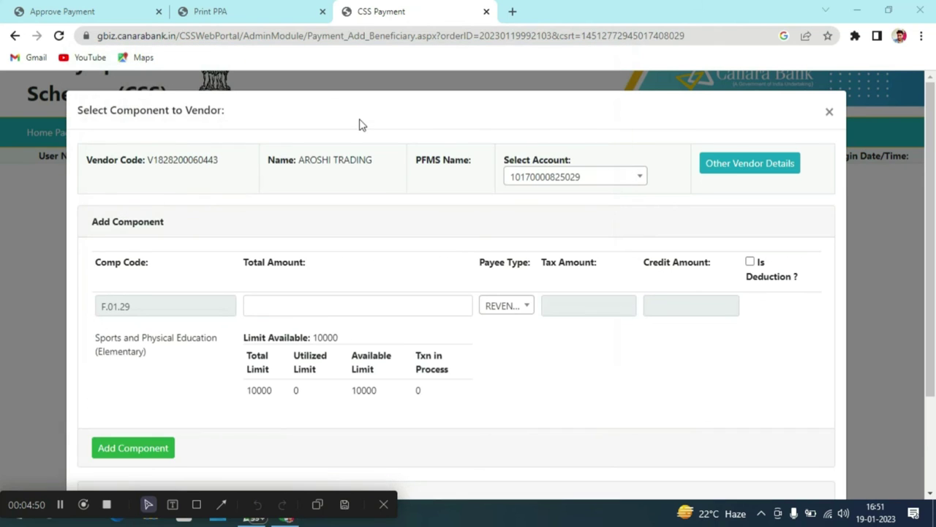
Enter a 5000 total amount for F.01.29, add the component, and save AROSHI TRADING to the order.
left_click(389, 309)
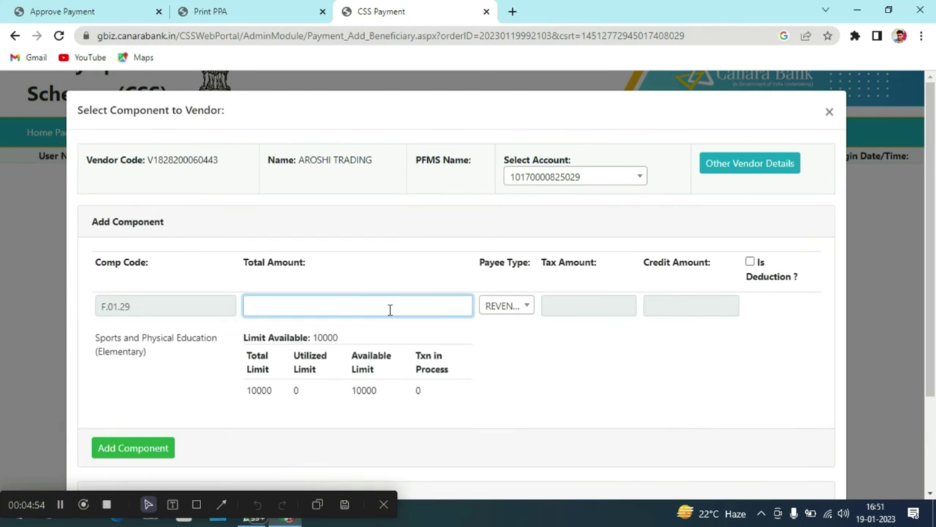
type("5000")
scroll(394, 327, "down", 2)
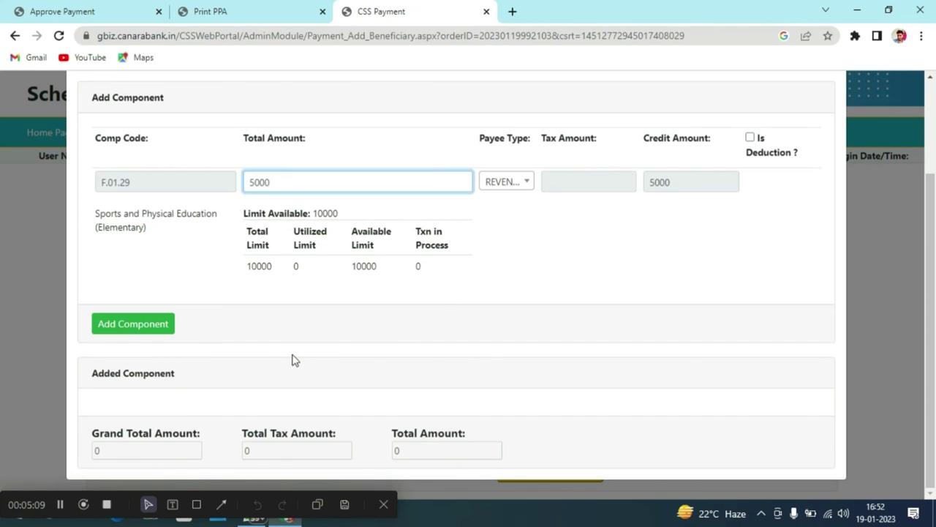
left_click(156, 330)
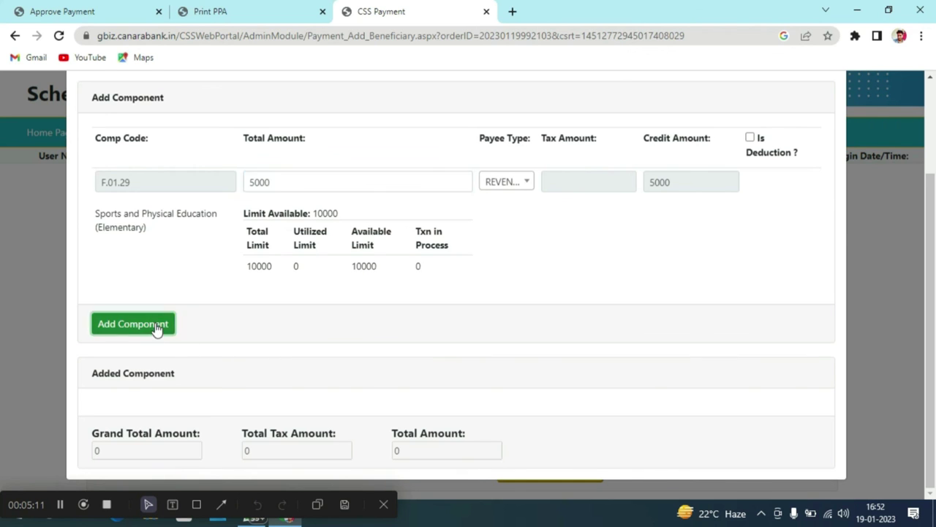
scroll(436, 364, "down", 1)
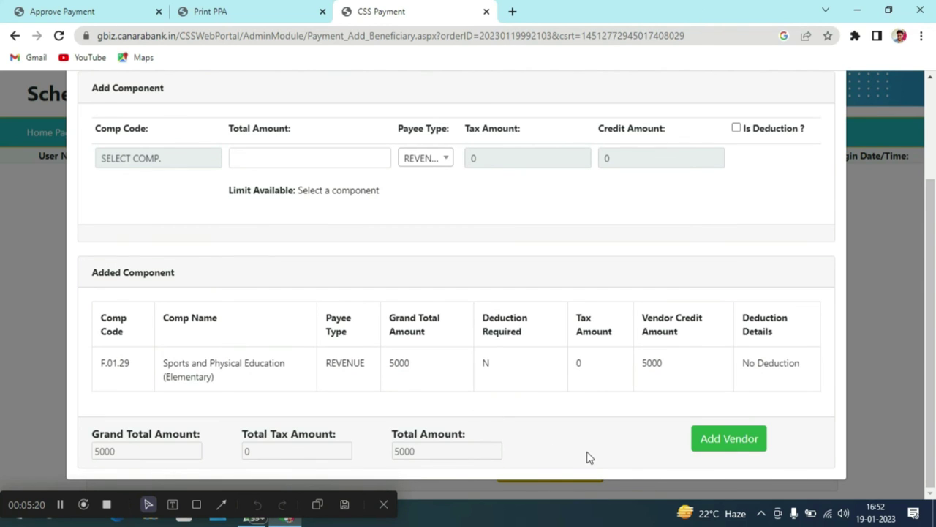
scroll(590, 458, "up", 1)
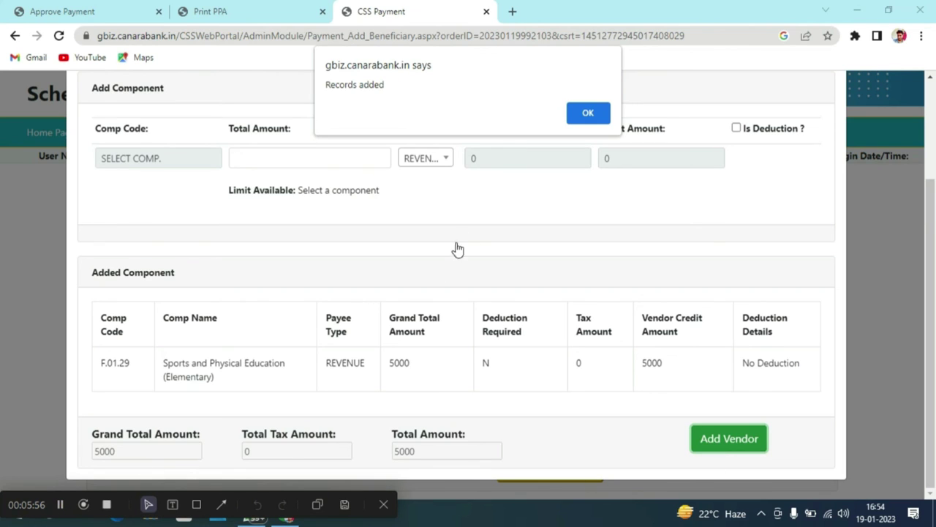
left_click(584, 114)
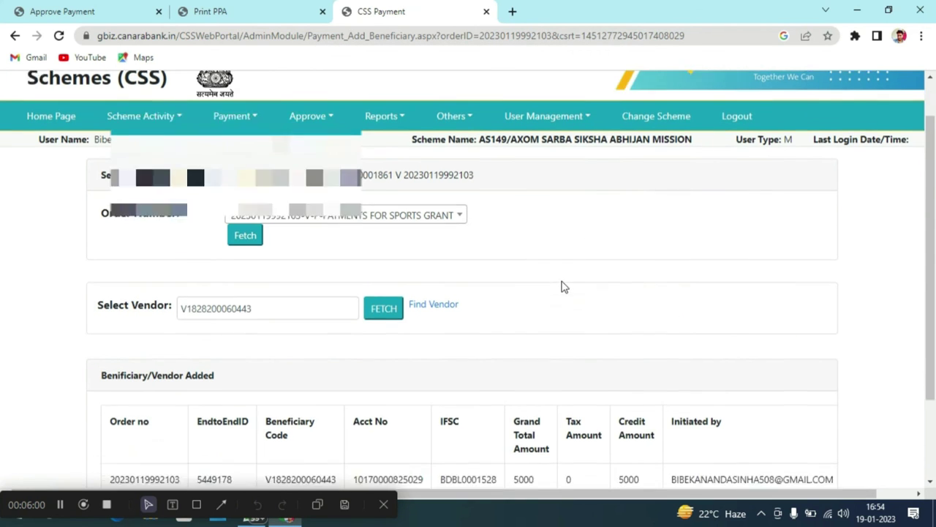
scroll(564, 291, "down", 2)
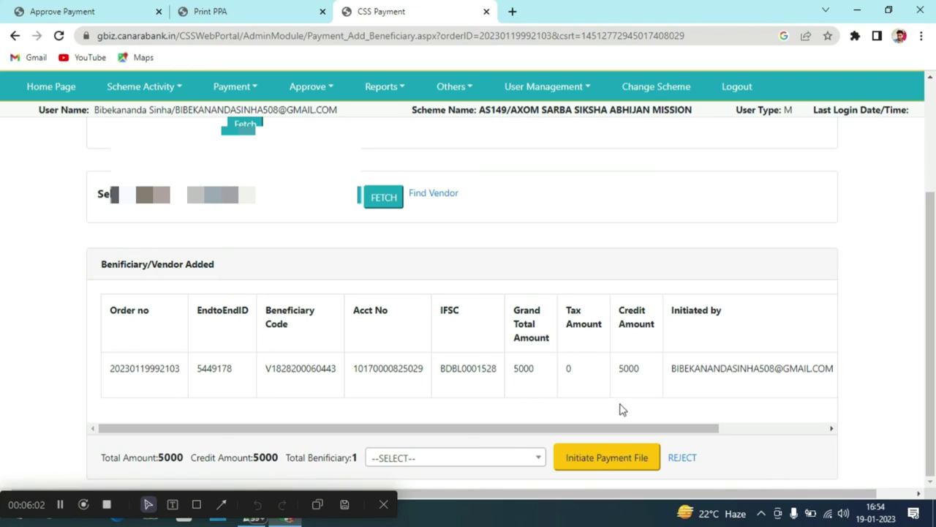
left_click(516, 462)
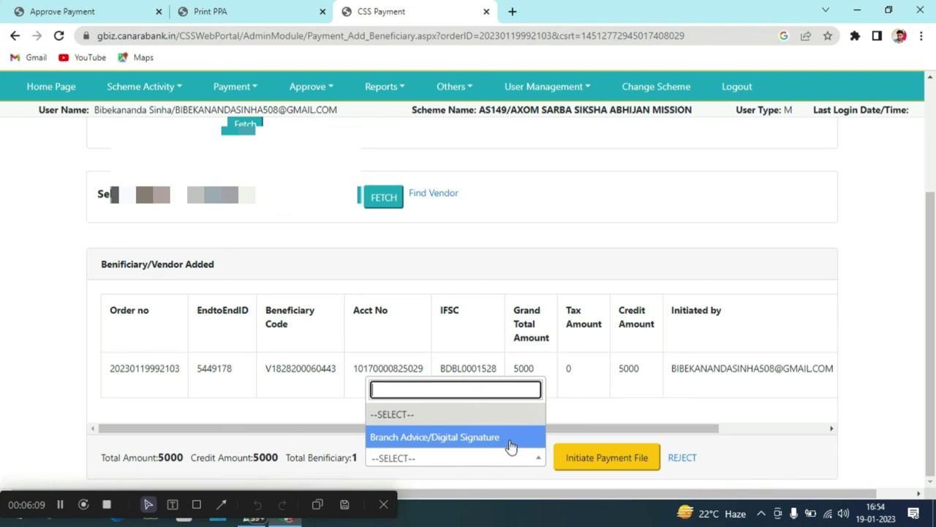
left_click(510, 440)
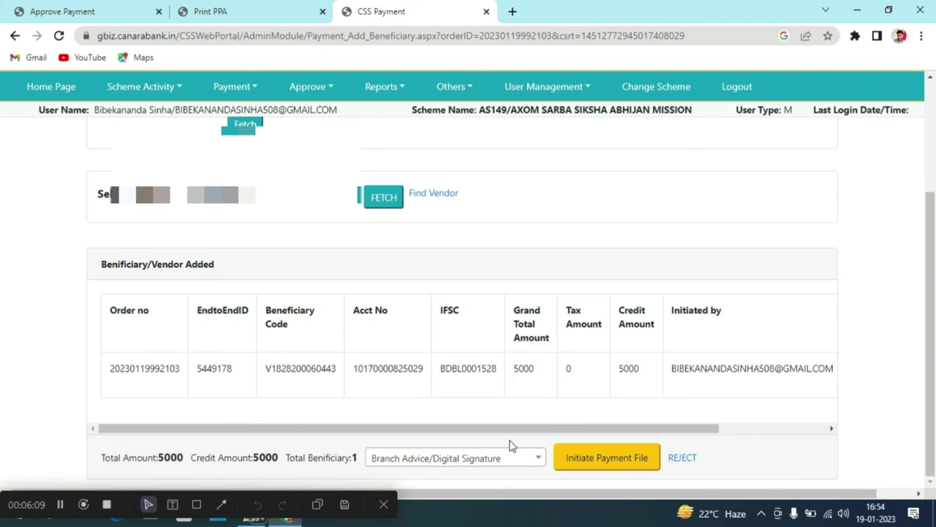
left_click(584, 466)
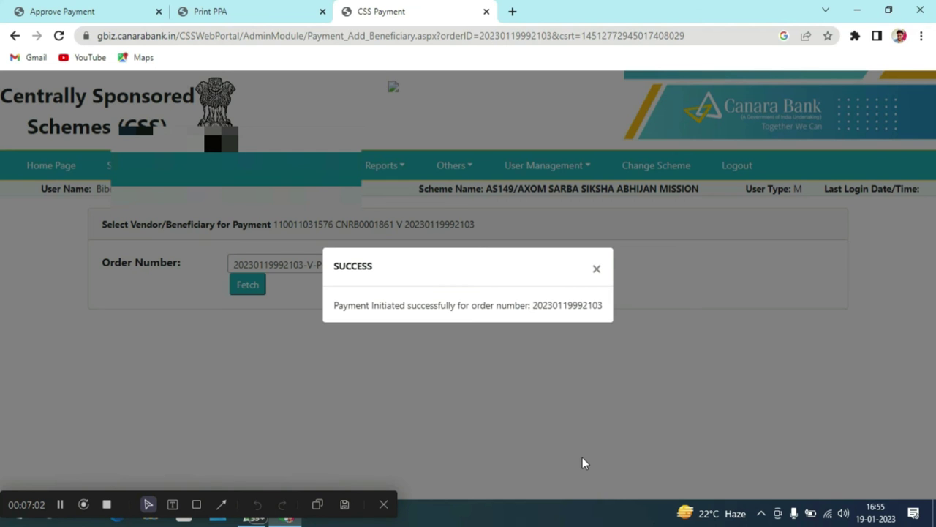
Dismiss the success message and open Approve > Payment > Approve Payment as checker in a new tab.
left_click(597, 269)
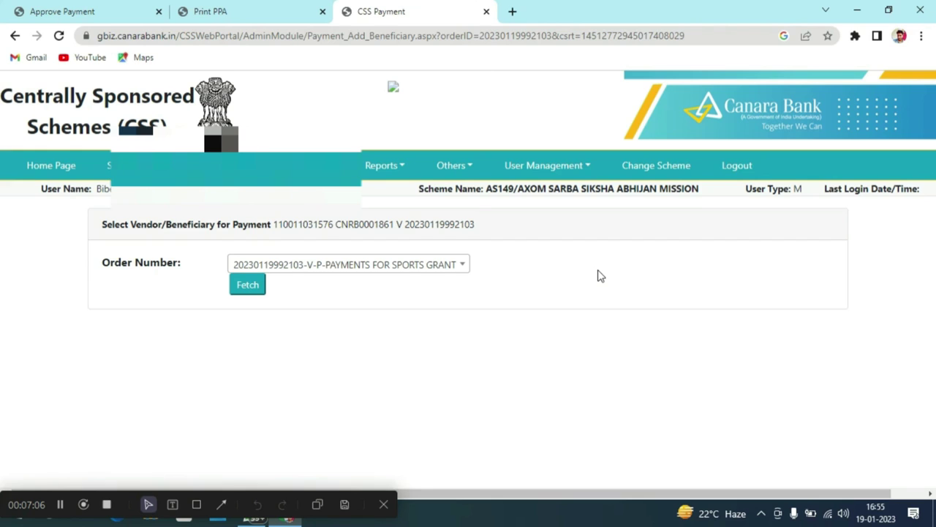
left_click(512, 12)
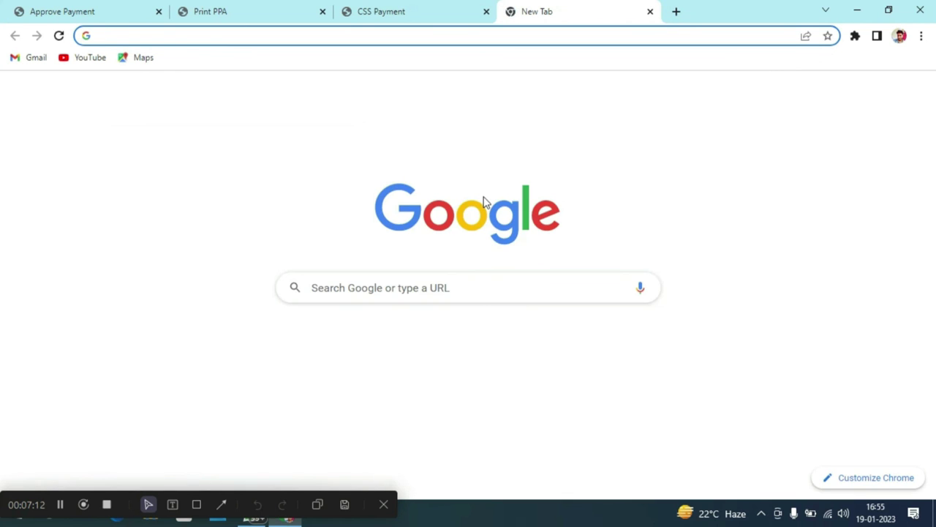
left_click(61, 504)
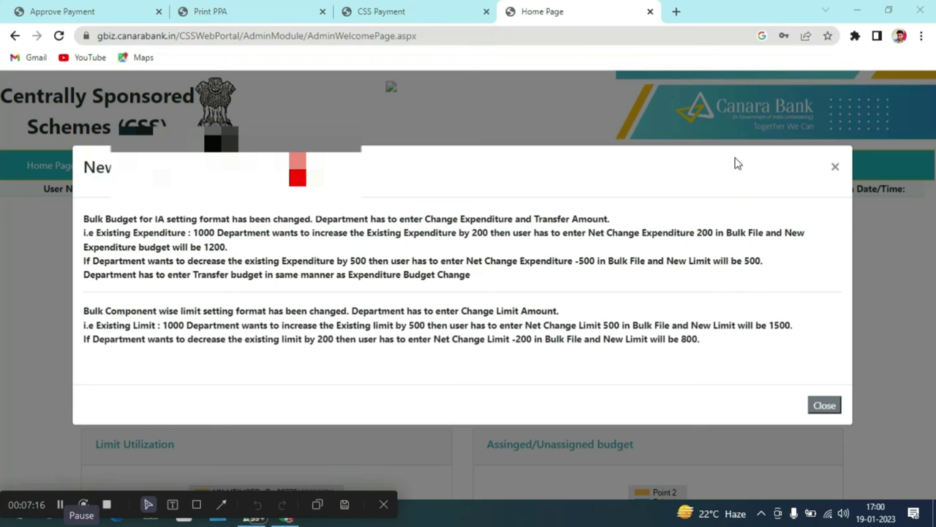
left_click(834, 166)
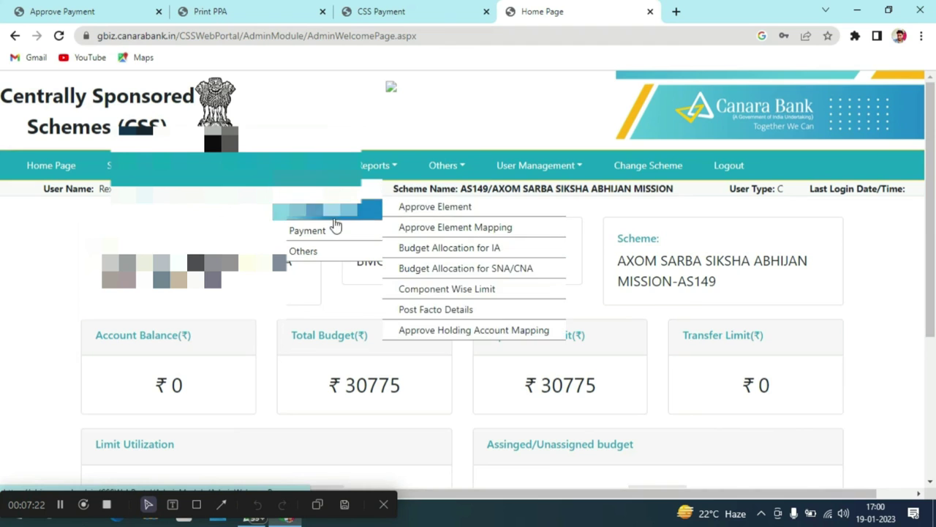
mouse_move(334, 230)
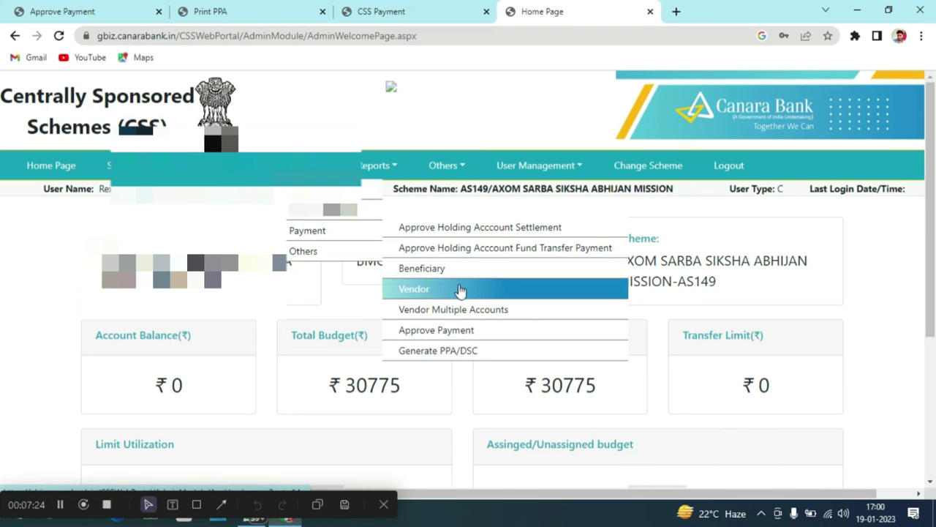
left_click(474, 330)
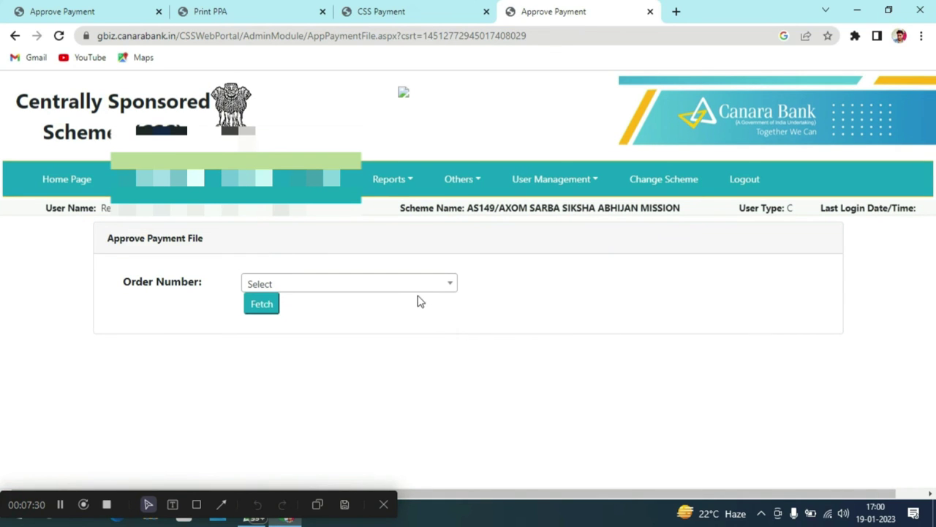
left_click(425, 289)
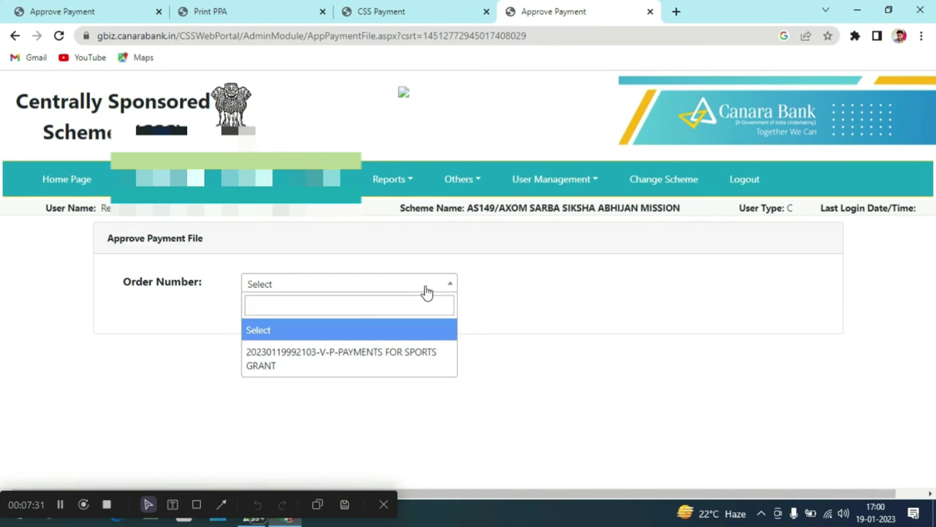
left_click(439, 351)
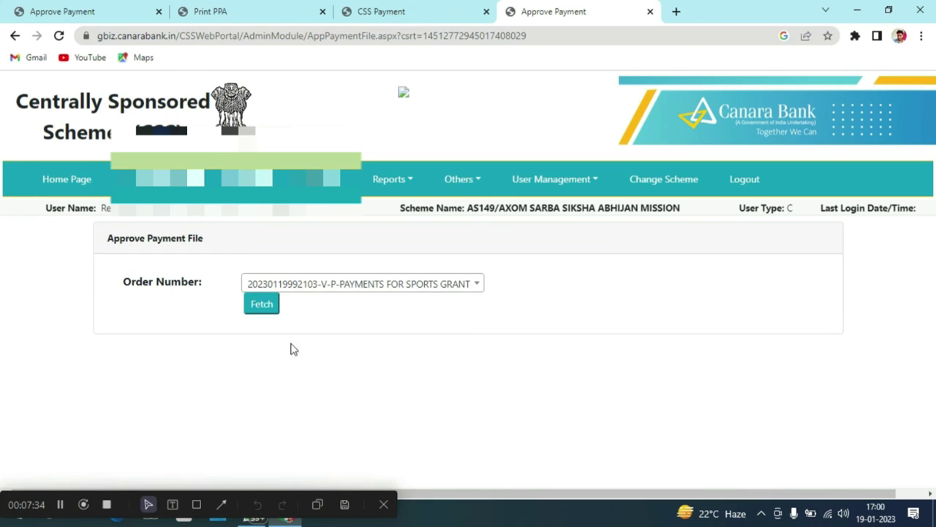
left_click(263, 311)
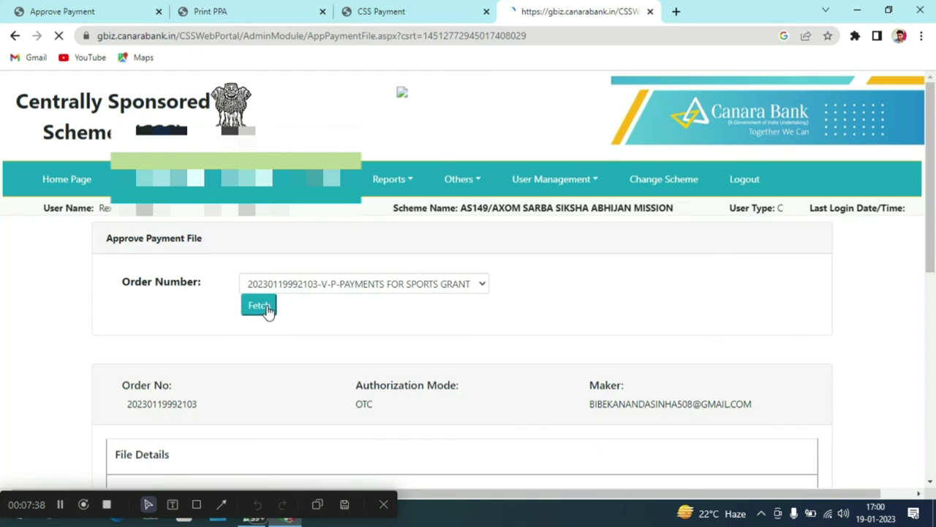
scroll(320, 339, "down", 6)
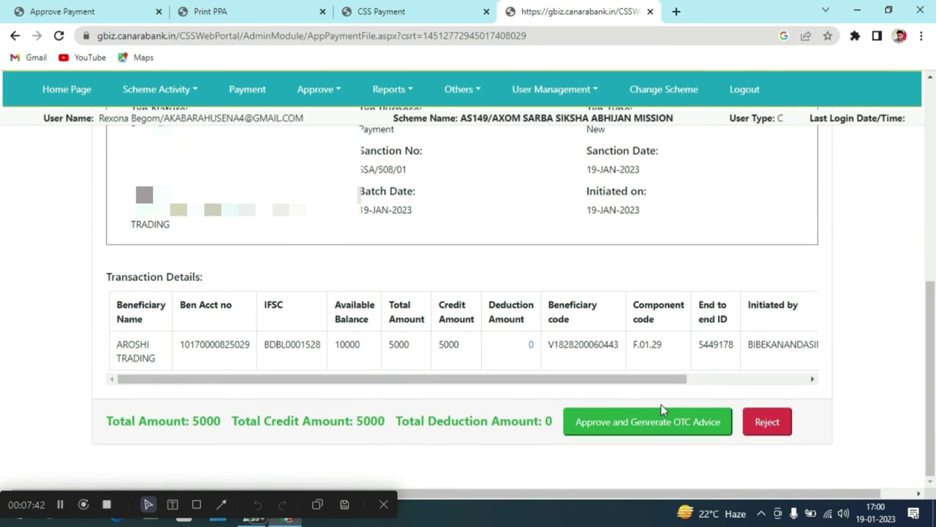
left_click(665, 423)
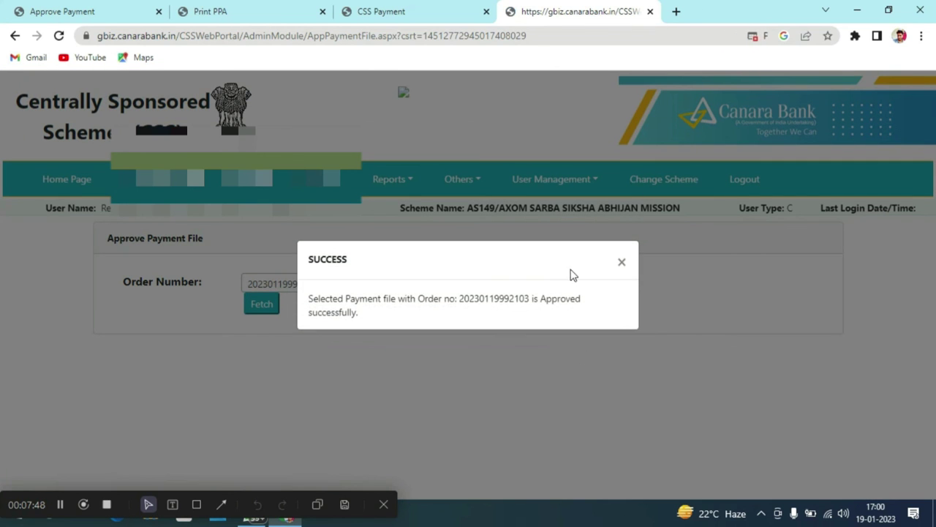
left_click(622, 263)
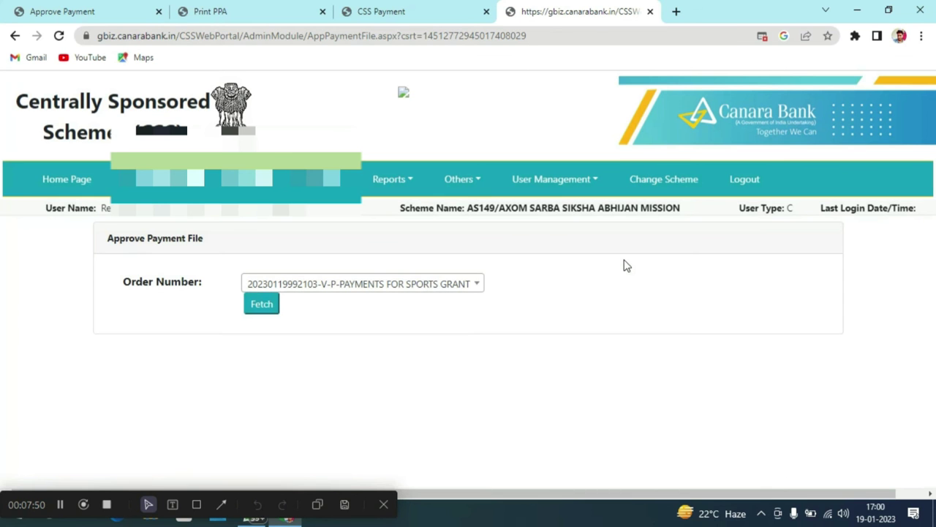
Return the checker to the home page, then reopen the maker's AS149 home dashboard.
left_click(65, 181)
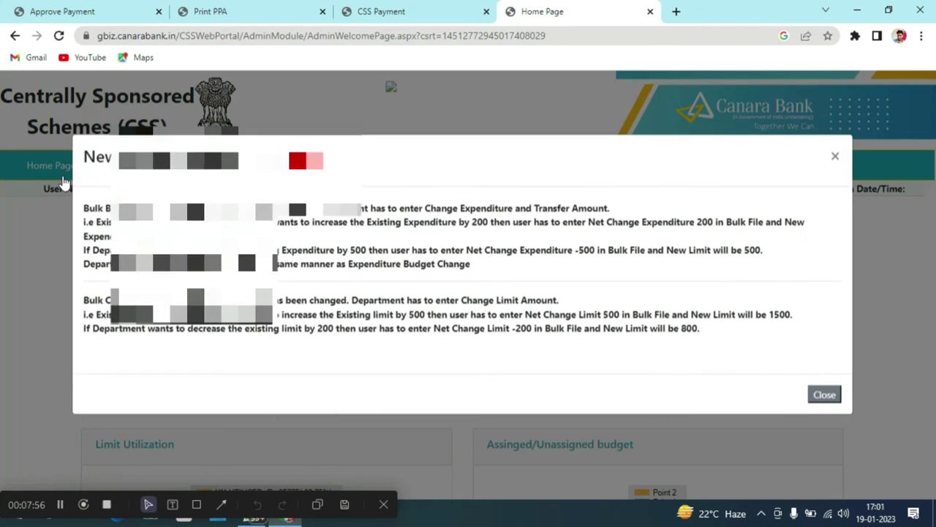
left_click(840, 167)
scroll(659, 295, "down", 3)
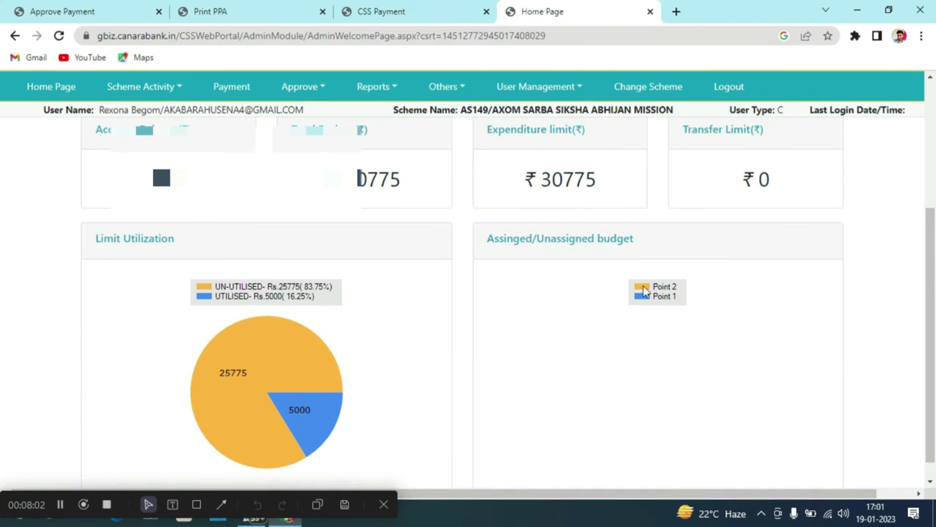
left_click(414, 13)
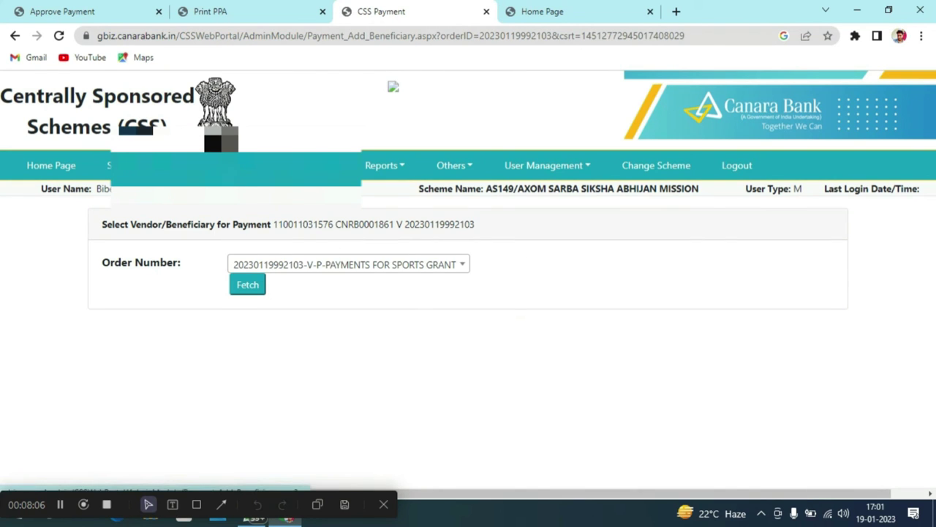
left_click(230, 176)
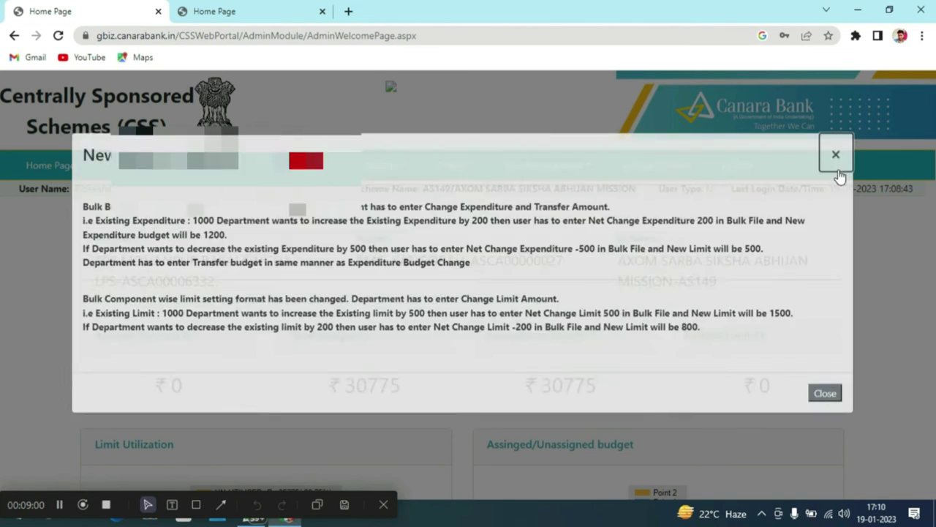
left_click(838, 171)
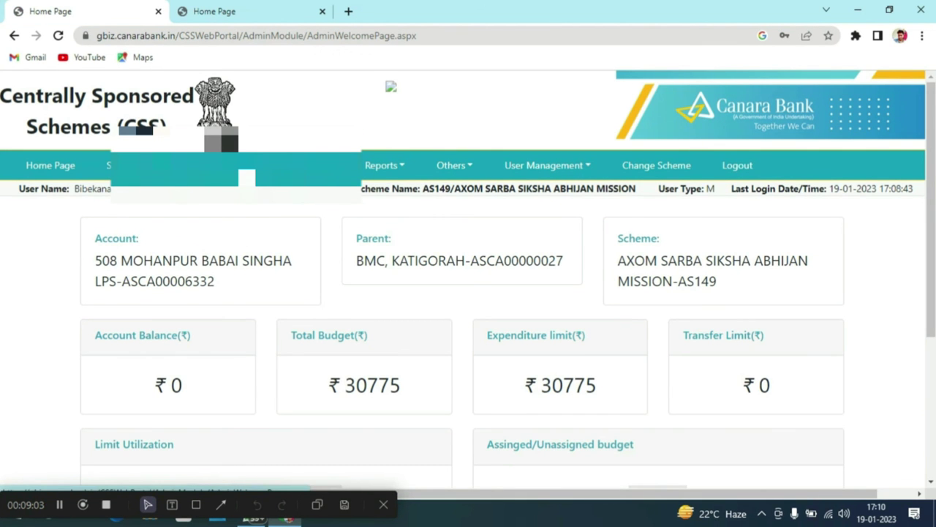
left_click(230, 166)
mouse_move(248, 231)
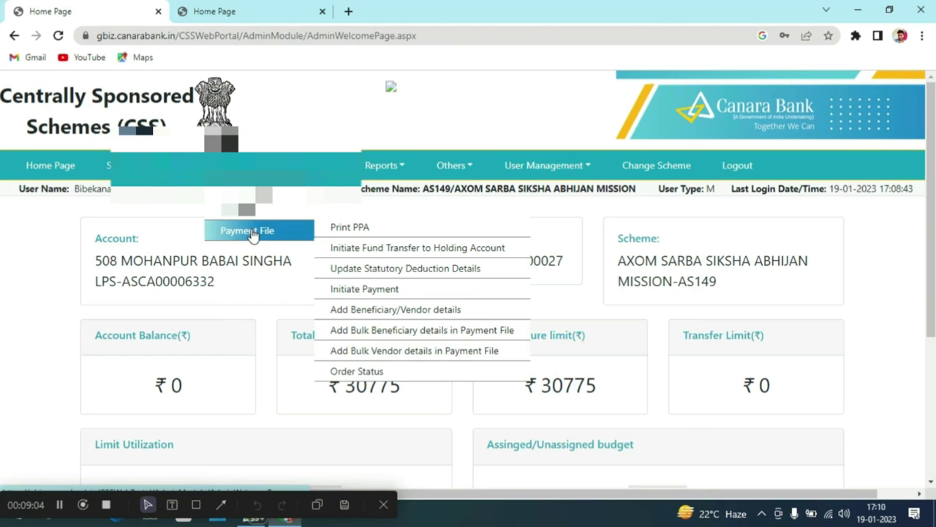
left_click(349, 228)
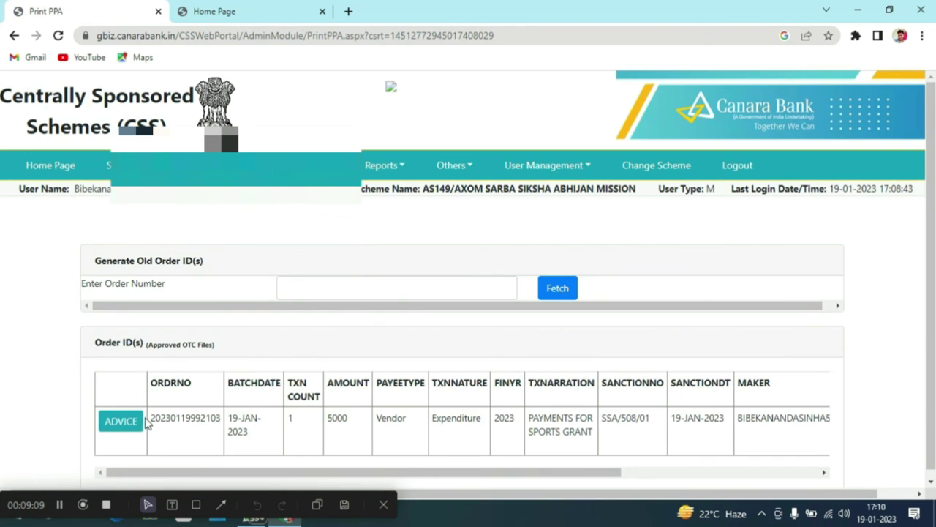
left_click(134, 423)
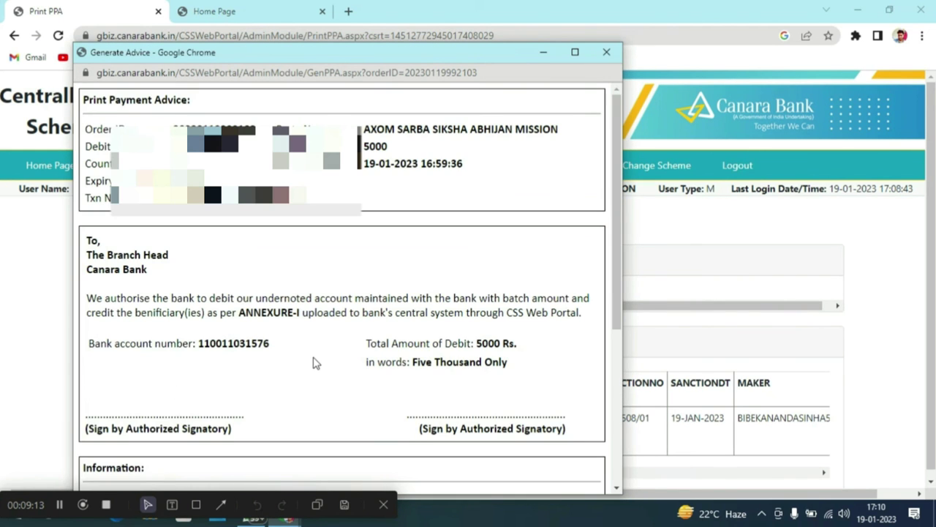
scroll(314, 363, "down", 4)
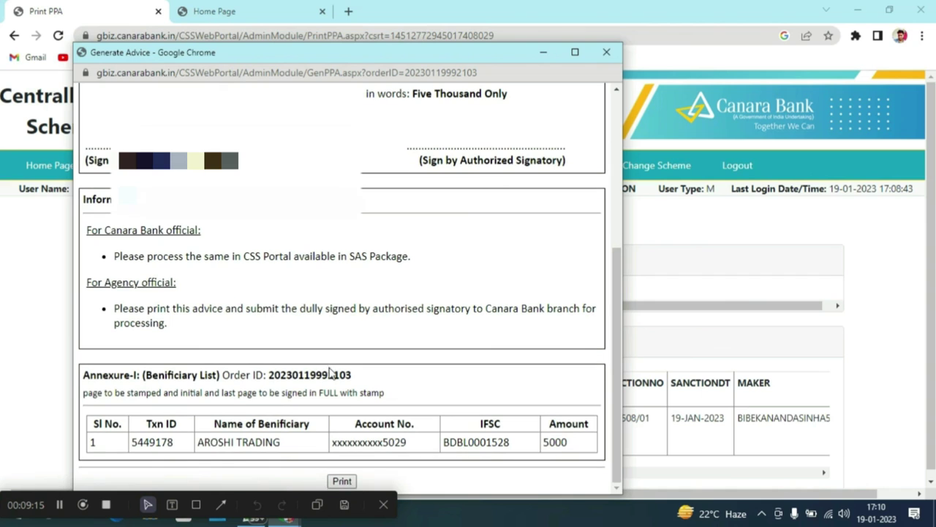
left_click(340, 481)
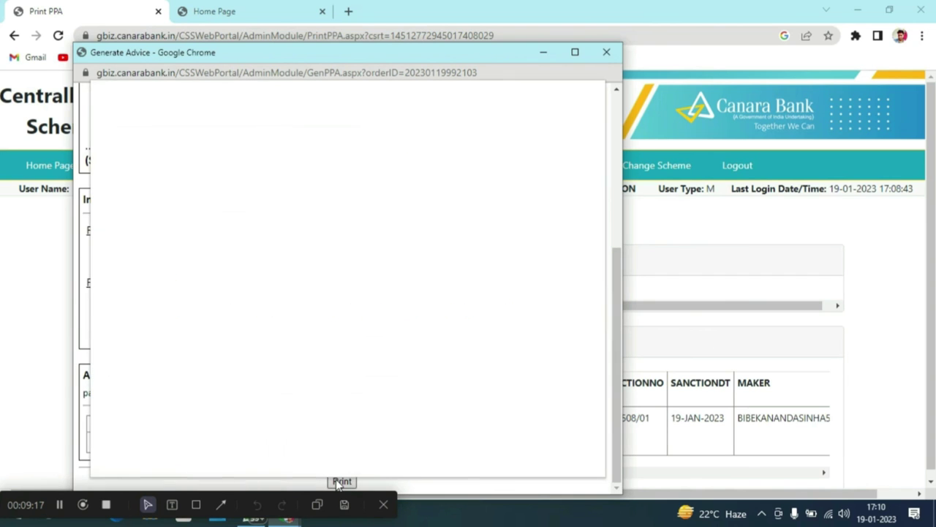